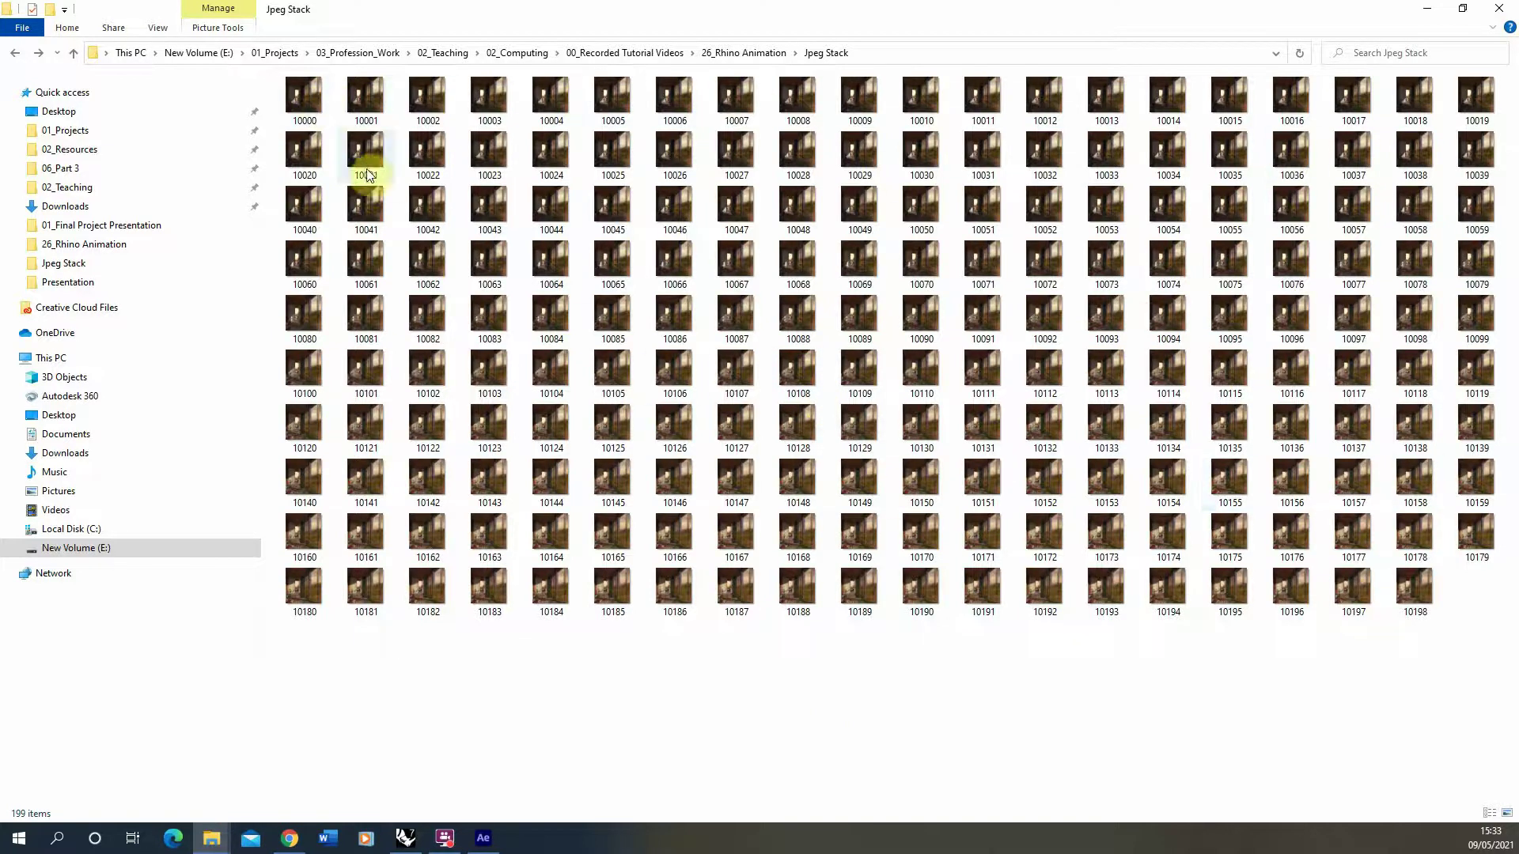
# Step: Open frame 10000 in the image viewer and step through the following rendered frames
pyautogui.doubleClick(308, 99)
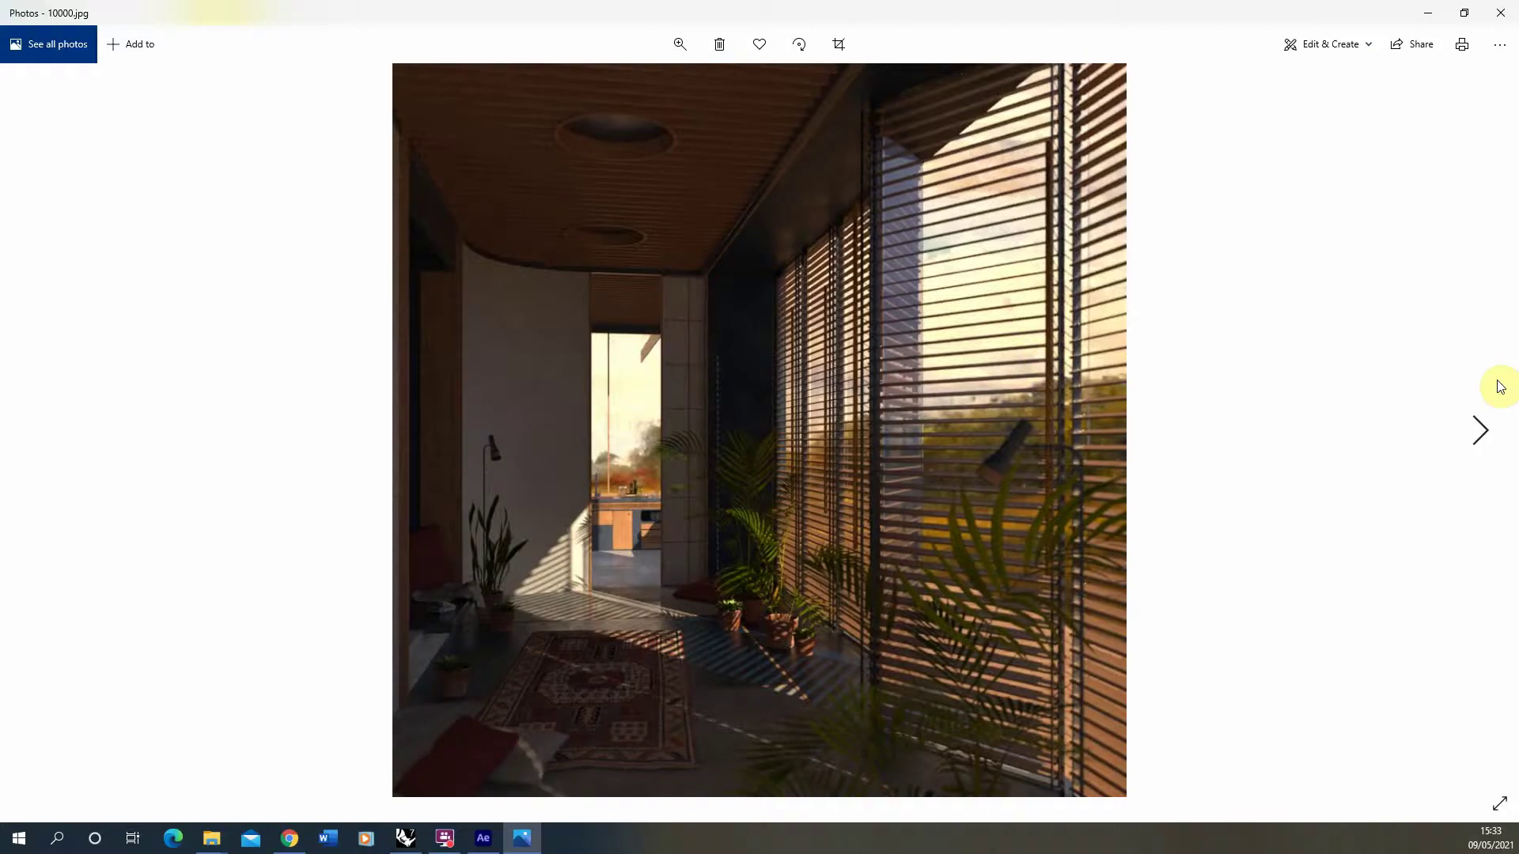
pyautogui.click(1476, 431)
pyautogui.click(1477, 432)
pyautogui.click(1476, 433)
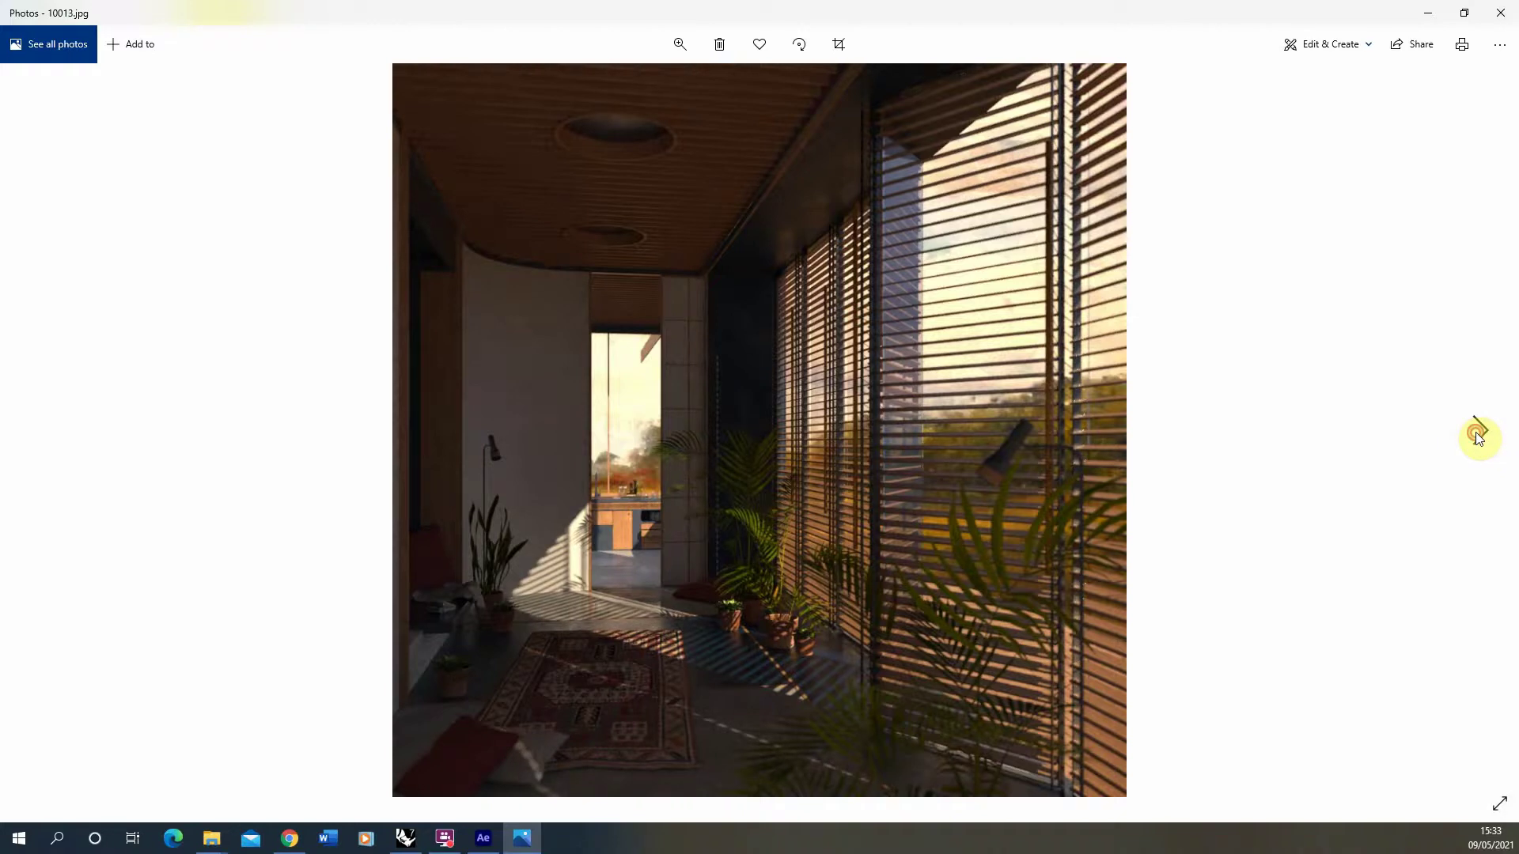
pyautogui.click(1476, 432)
pyautogui.click(1476, 432)
pyautogui.click(1477, 432)
pyautogui.click(1475, 432)
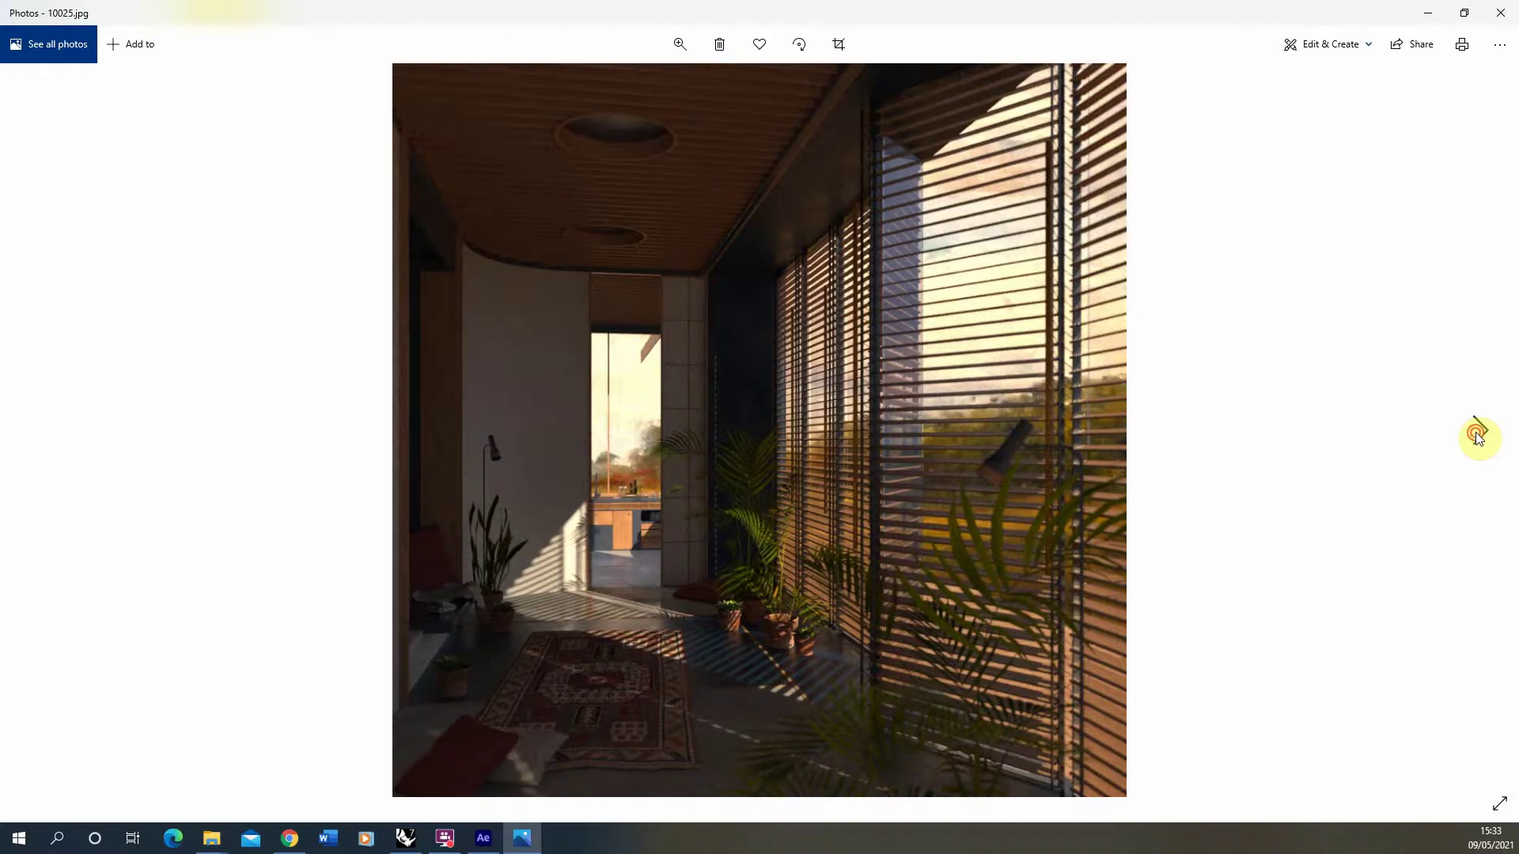
pyautogui.click(1476, 432)
pyautogui.click(1475, 432)
pyautogui.click(1476, 433)
pyautogui.click(1476, 432)
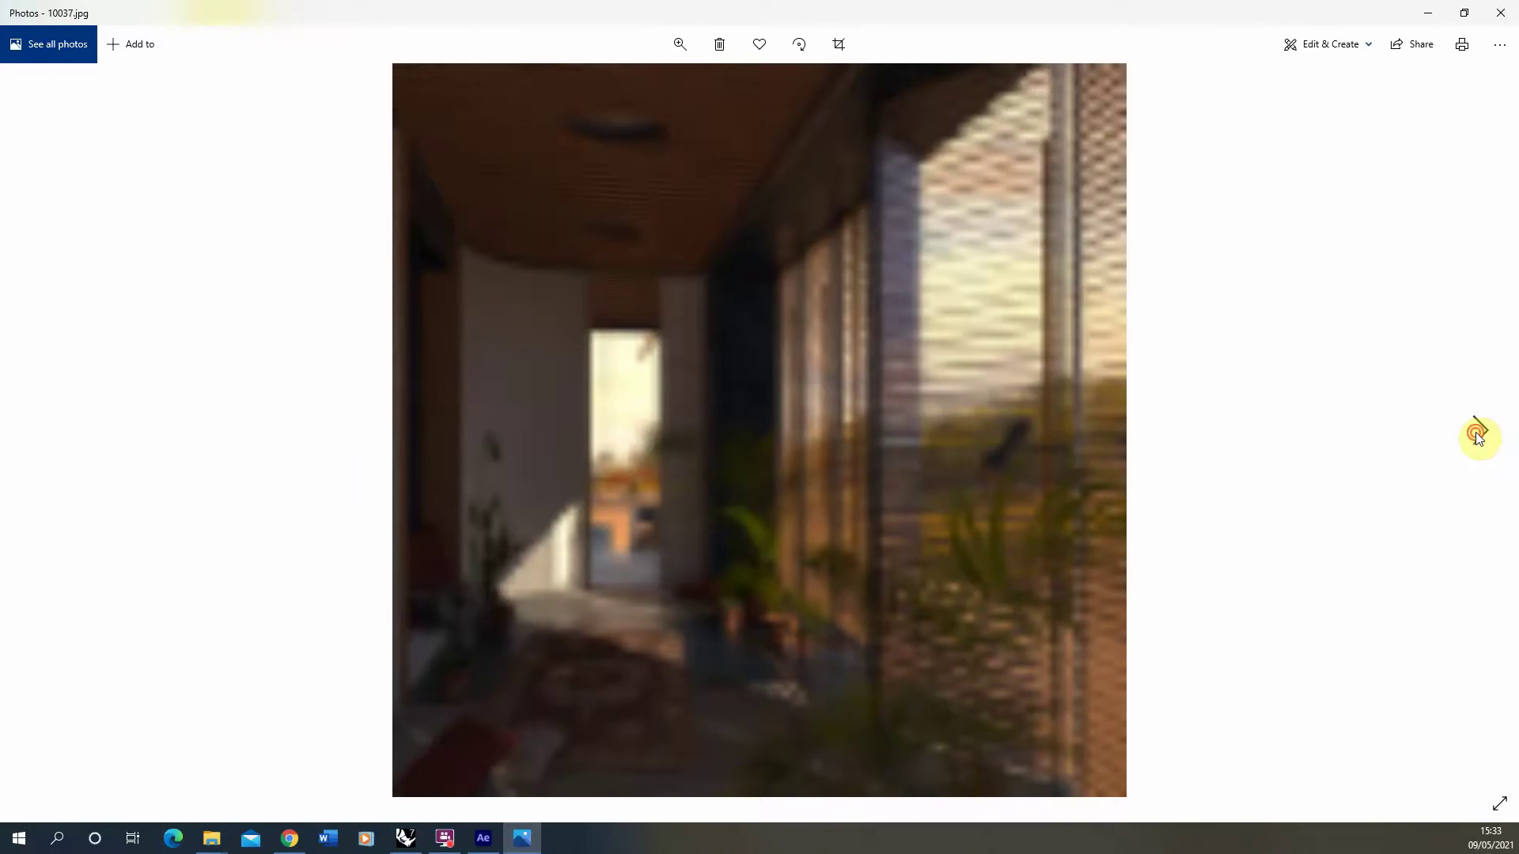
pyautogui.click(1476, 433)
pyautogui.click(1476, 431)
pyautogui.click(1476, 432)
pyautogui.click(1475, 432)
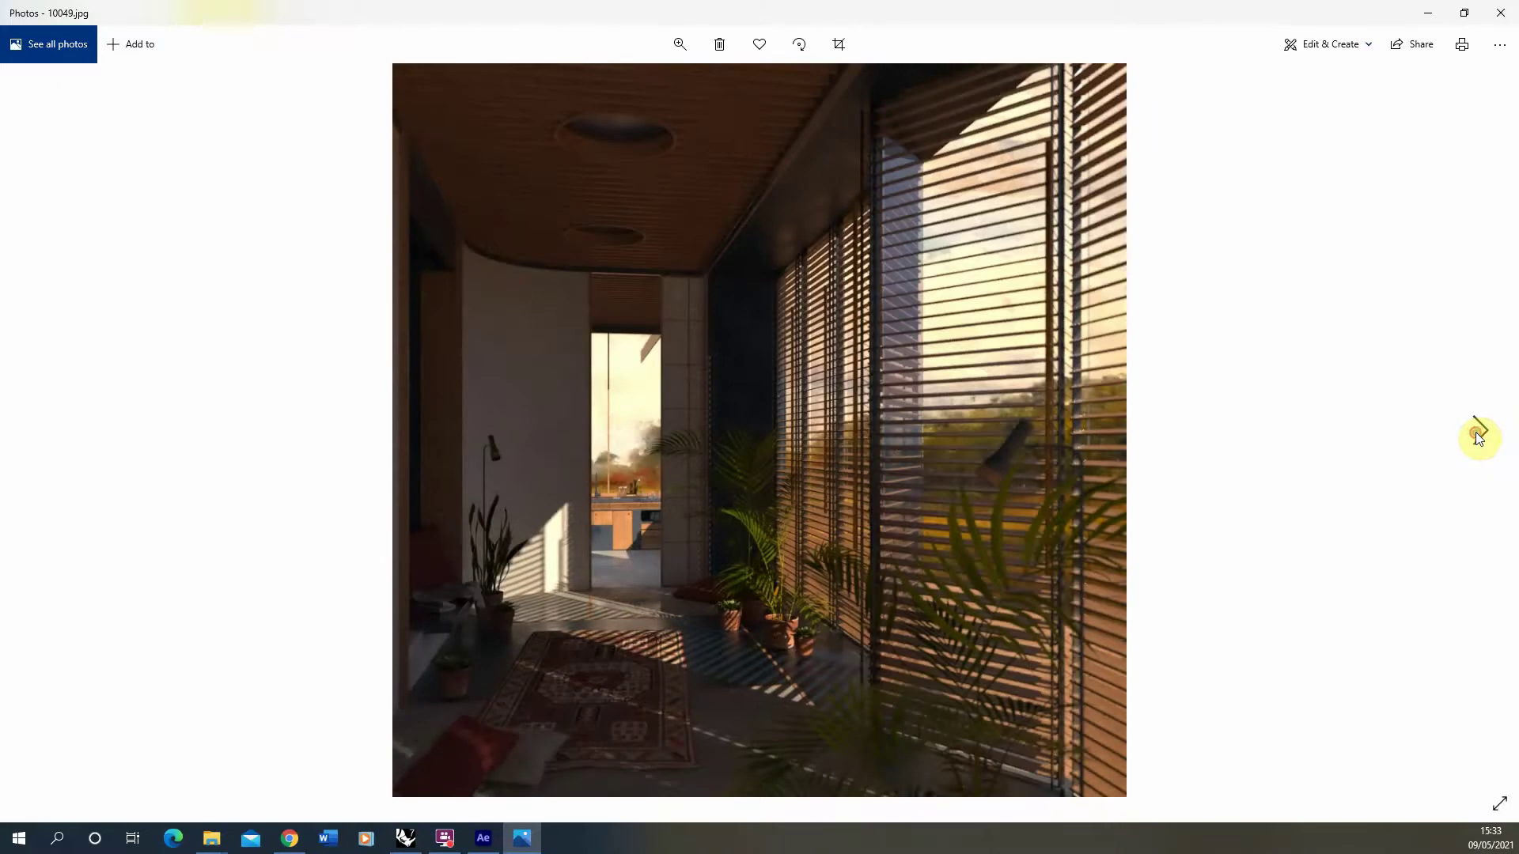
pyautogui.click(1476, 432)
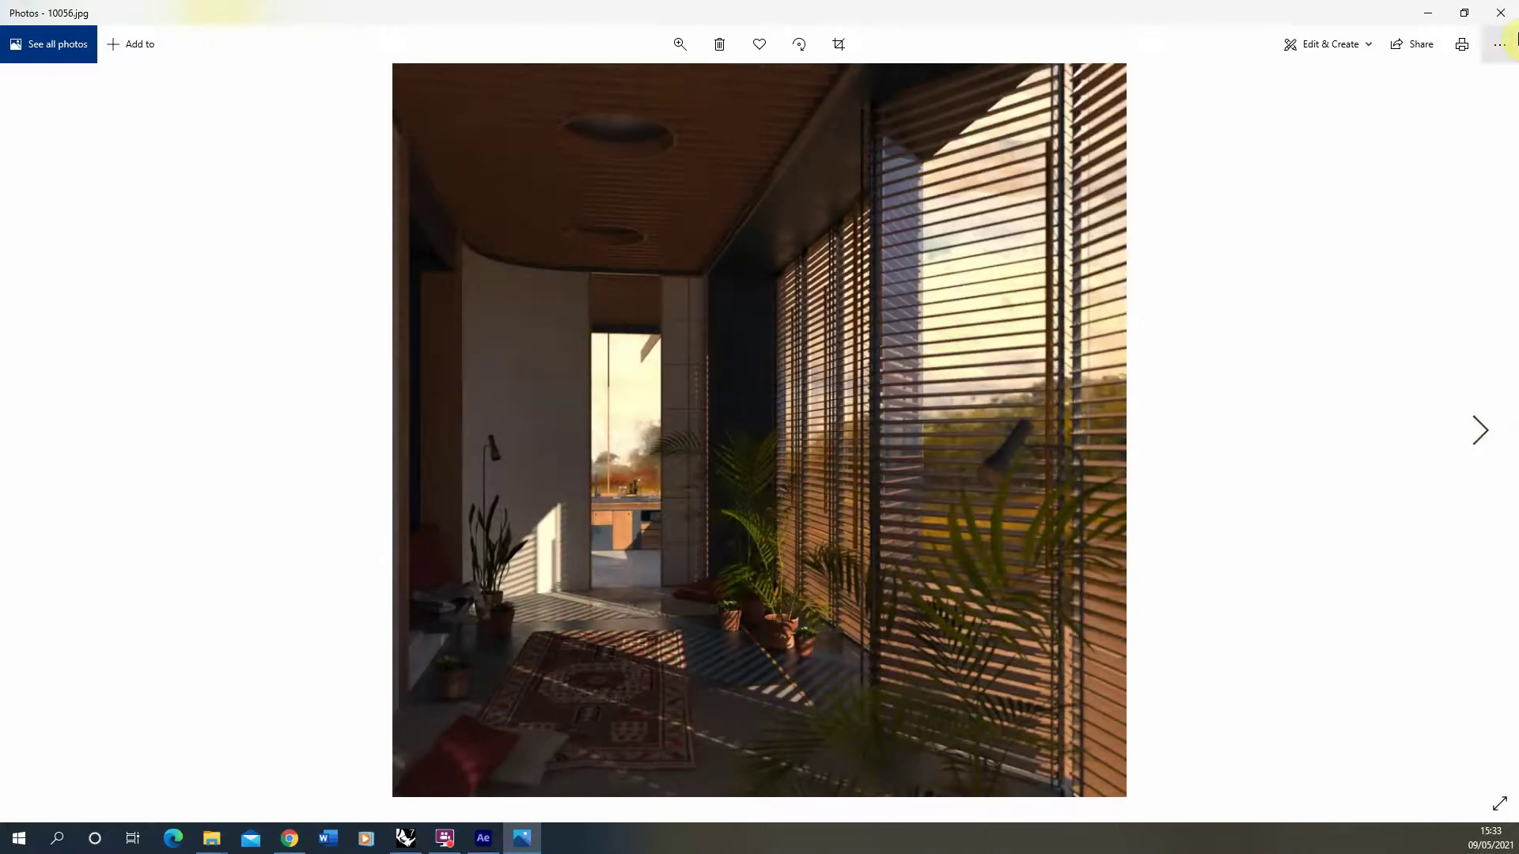
# Step: Close the image viewer, switch to After Effects and dismiss its Home screen
pyautogui.click(1501, 13)
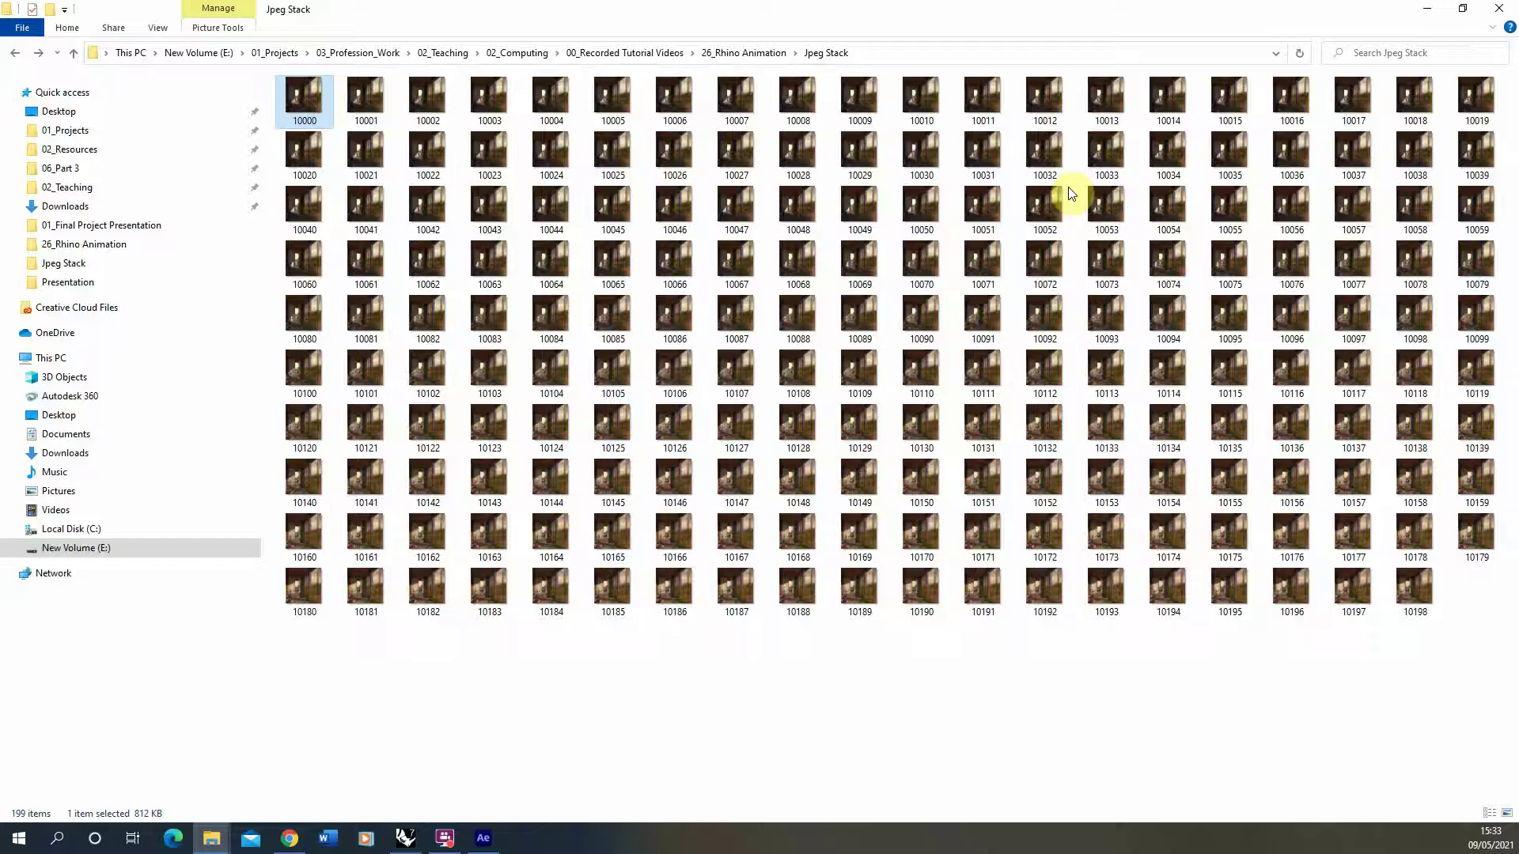
pyautogui.click(484, 839)
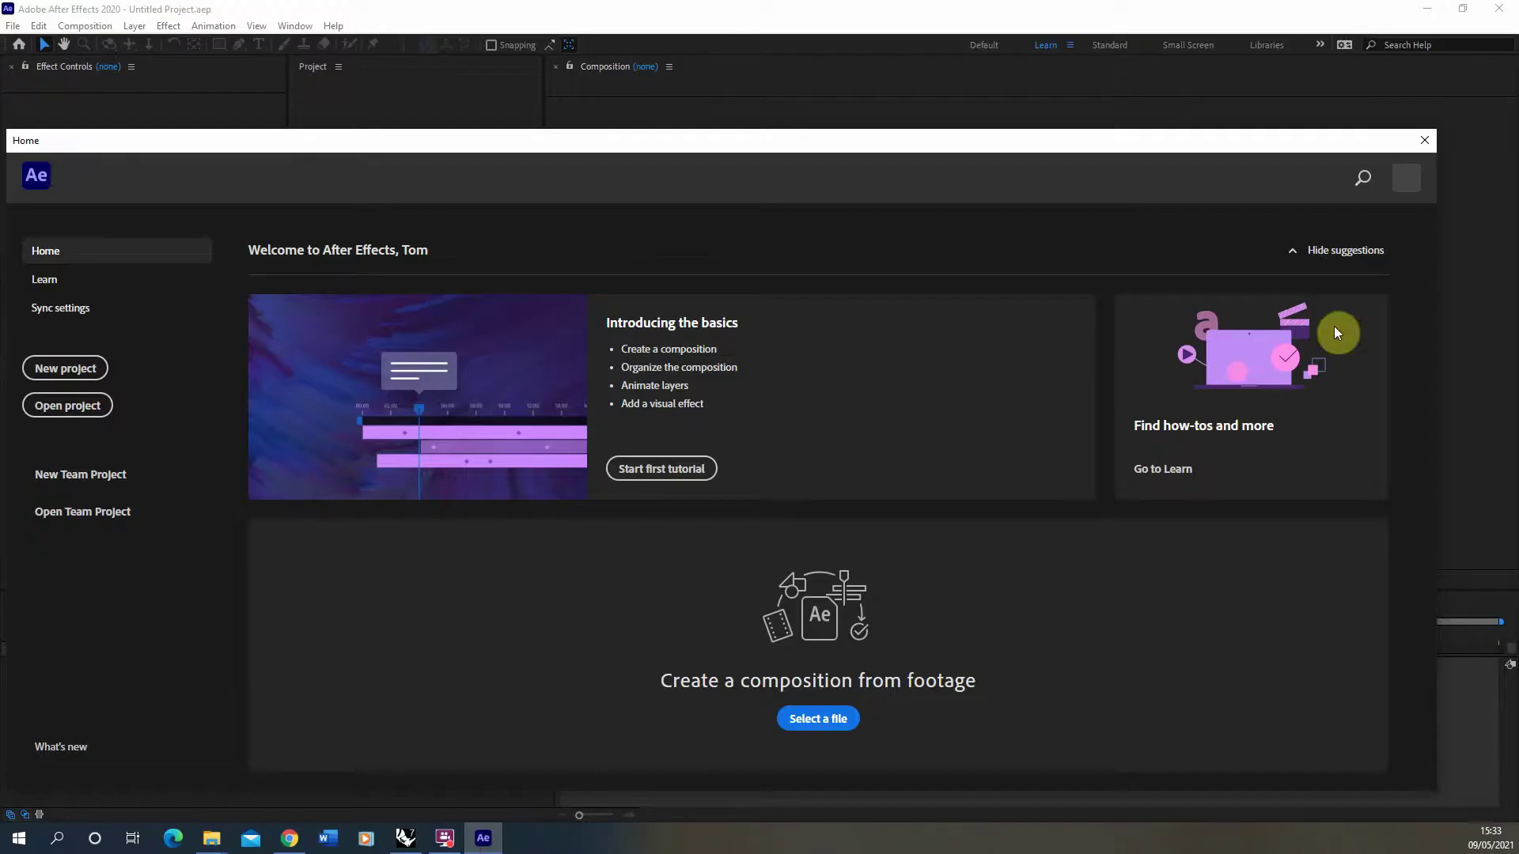
pyautogui.click(1425, 143)
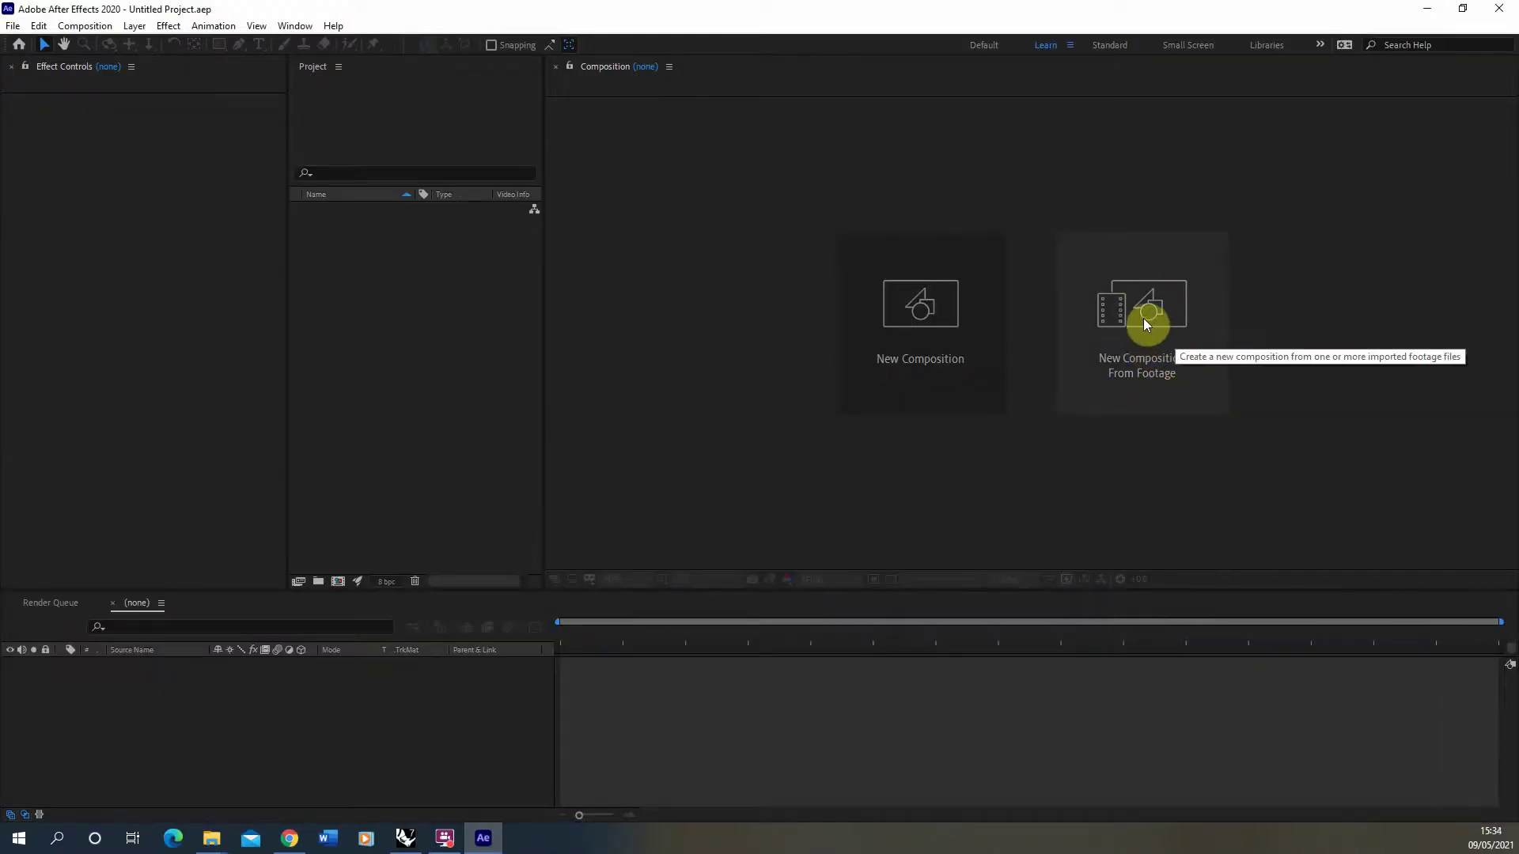
# Step: Import the Jpeg Stack frames from 10000 as a JPEG sequence into a new composition
pyautogui.click(1145, 317)
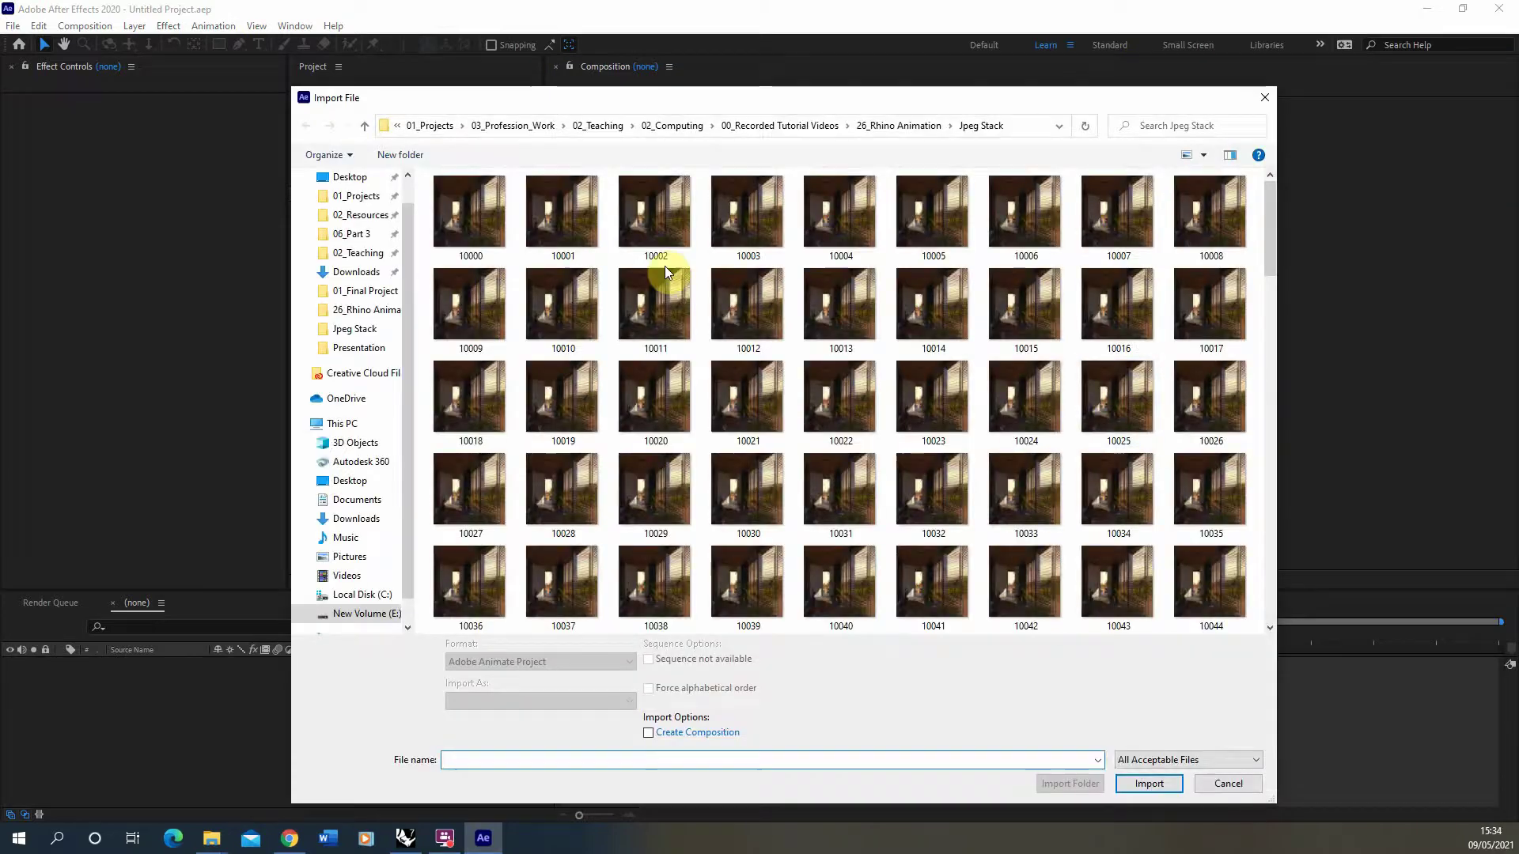
pyautogui.click(481, 222)
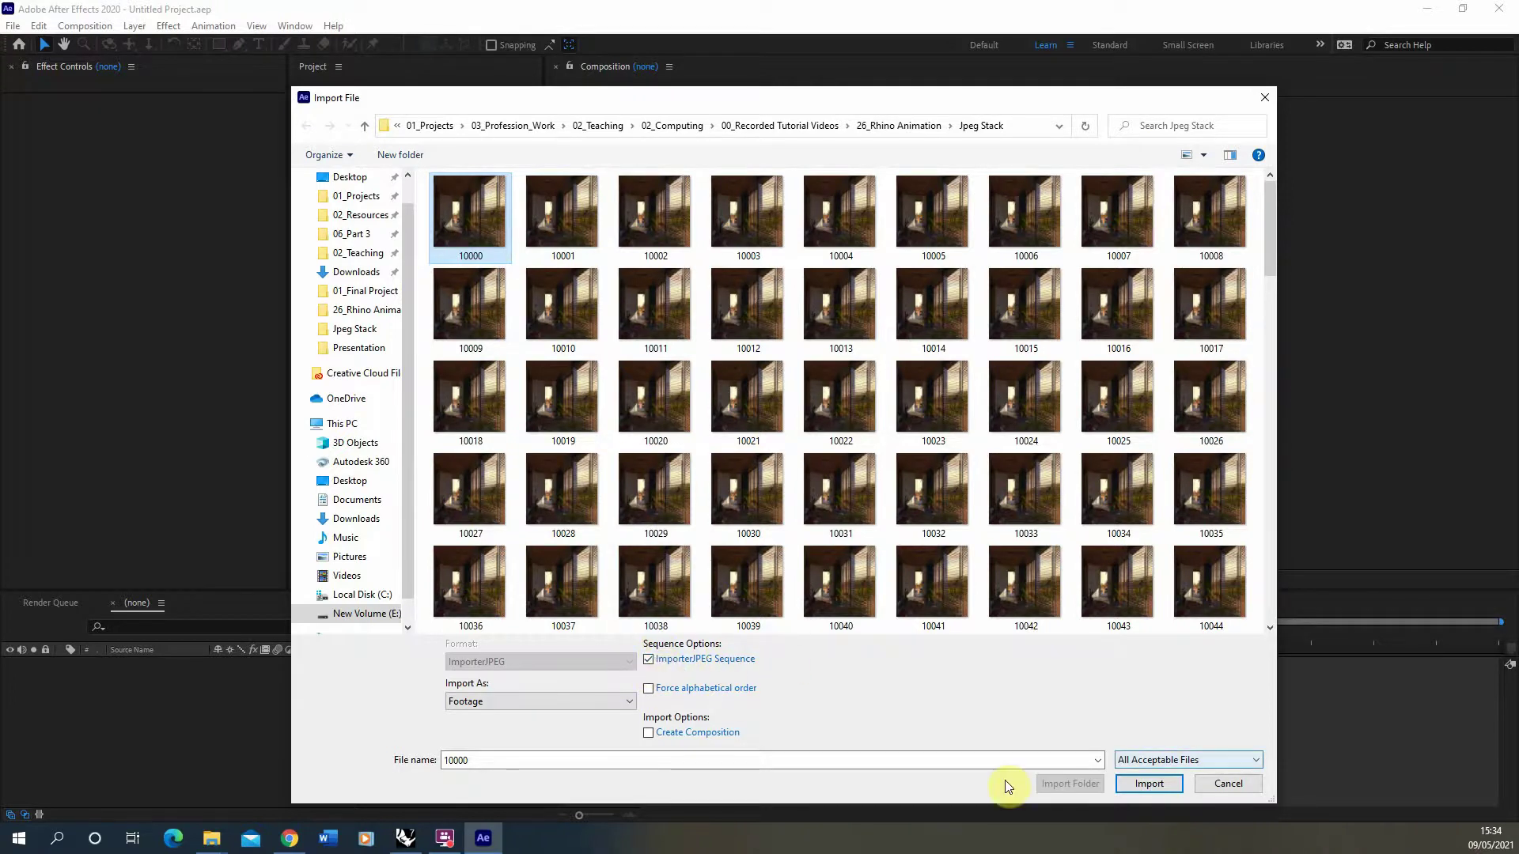
pyautogui.click(1151, 785)
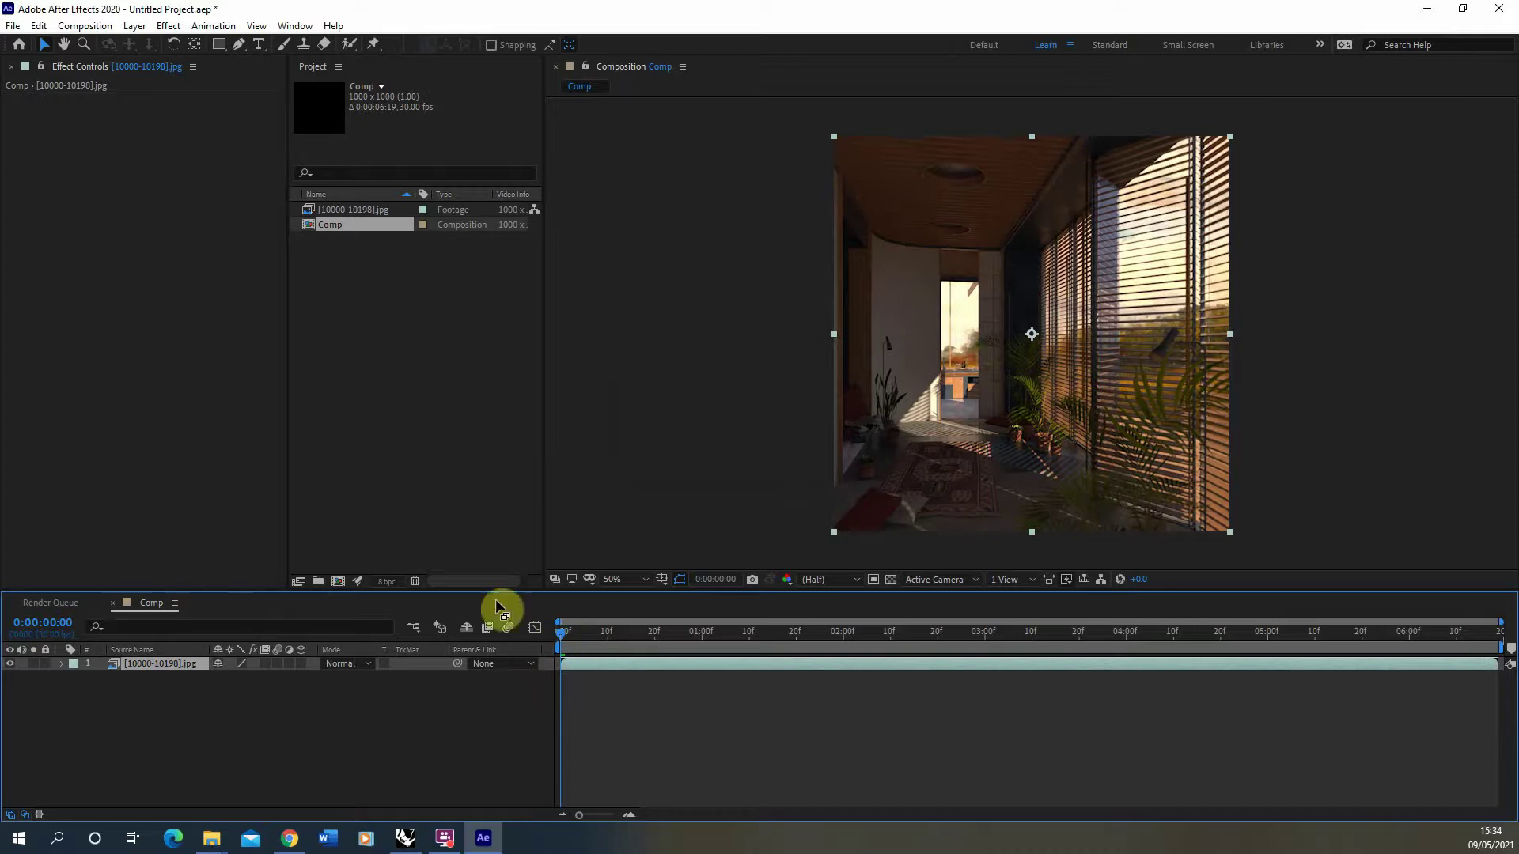
pyautogui.moveTo(563, 636); pyautogui.dragTo(507, 651)
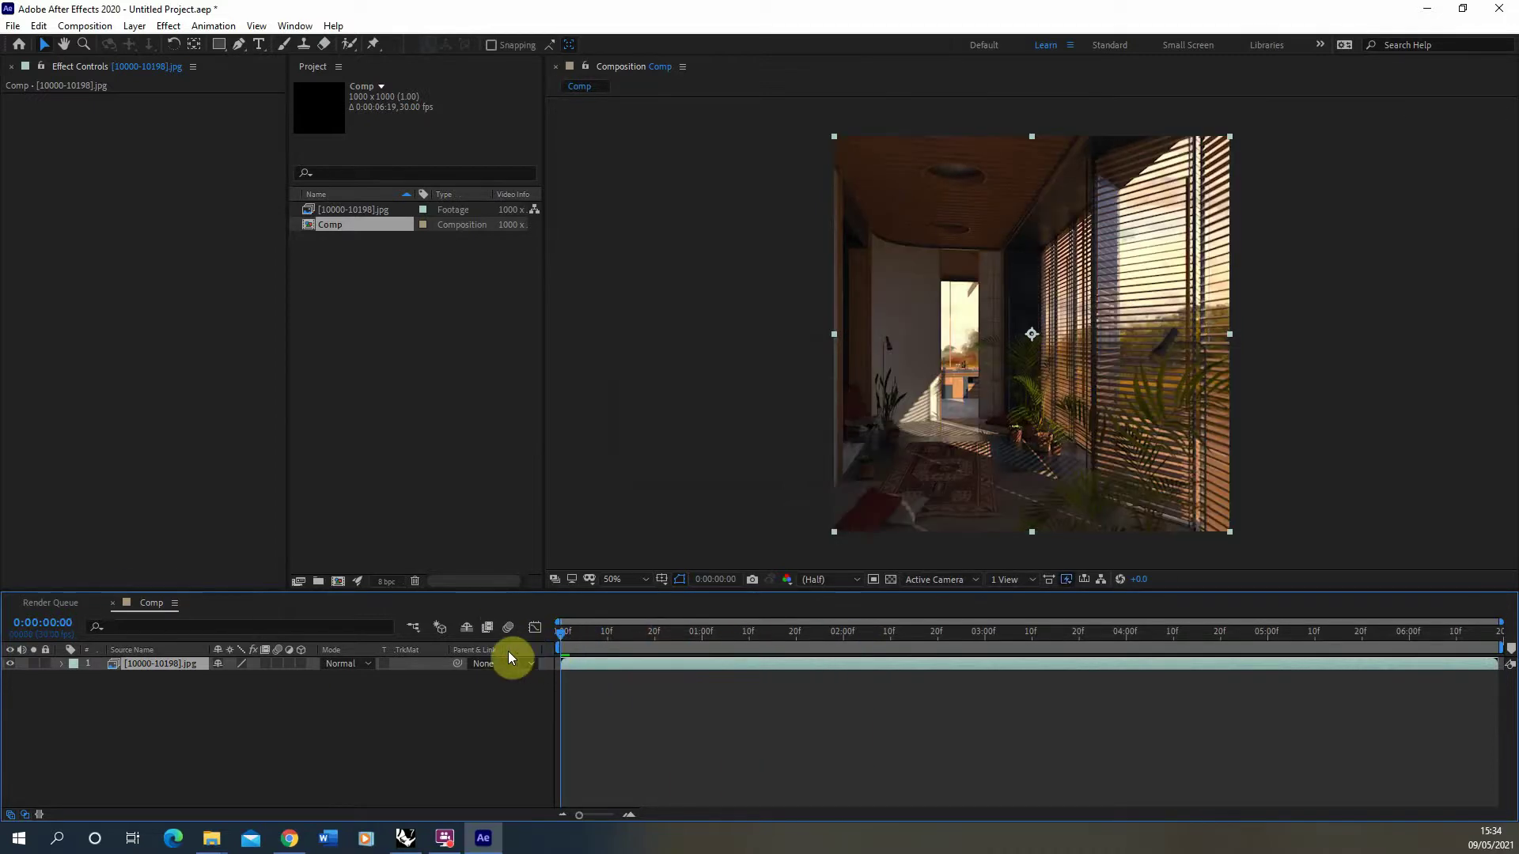
pyautogui.press('space')
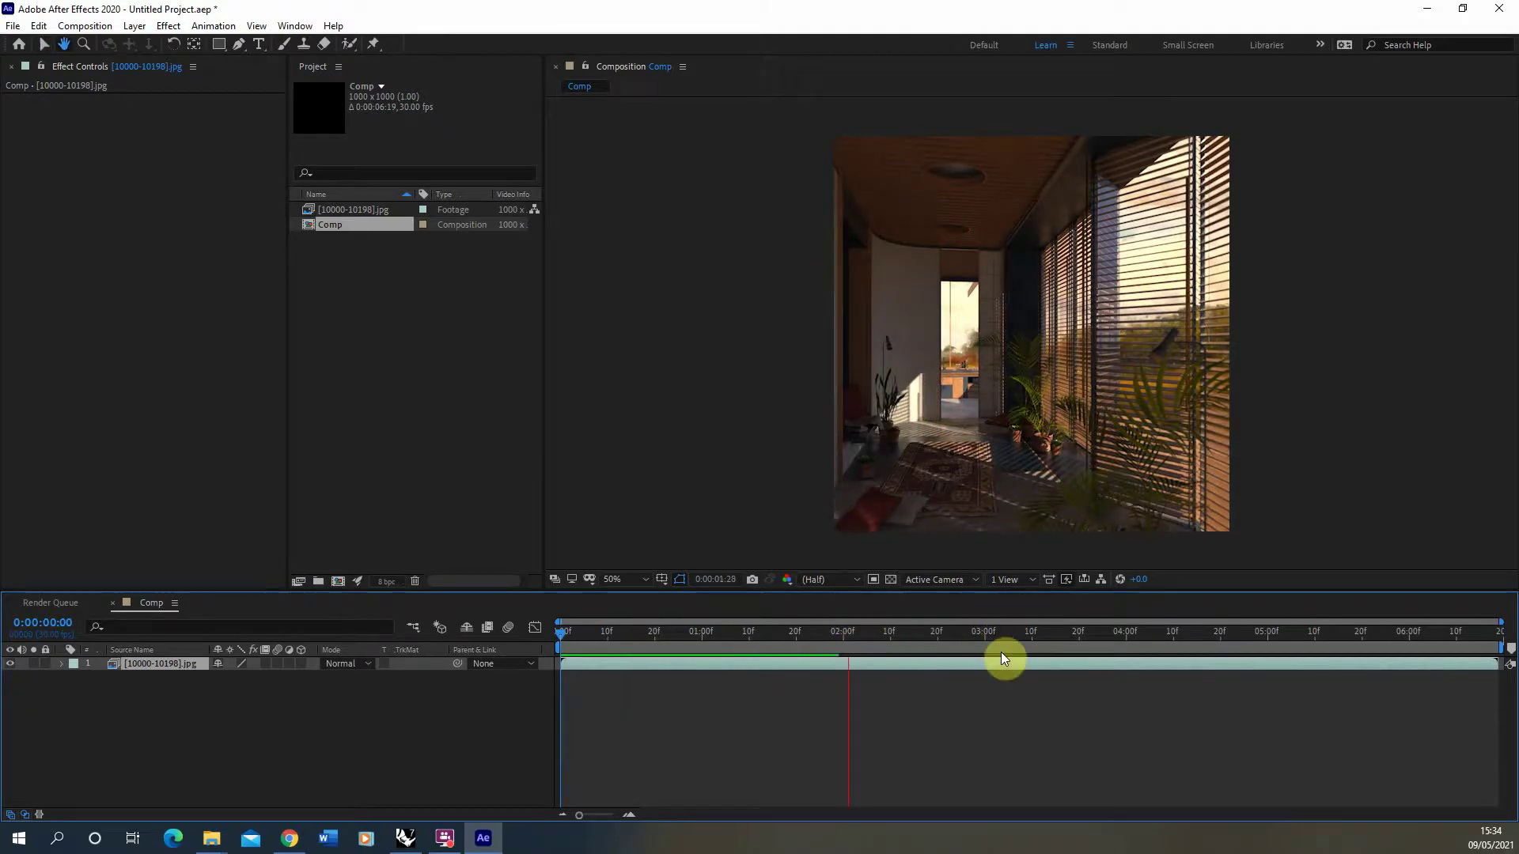
pyautogui.press('space')
pyautogui.press('space')
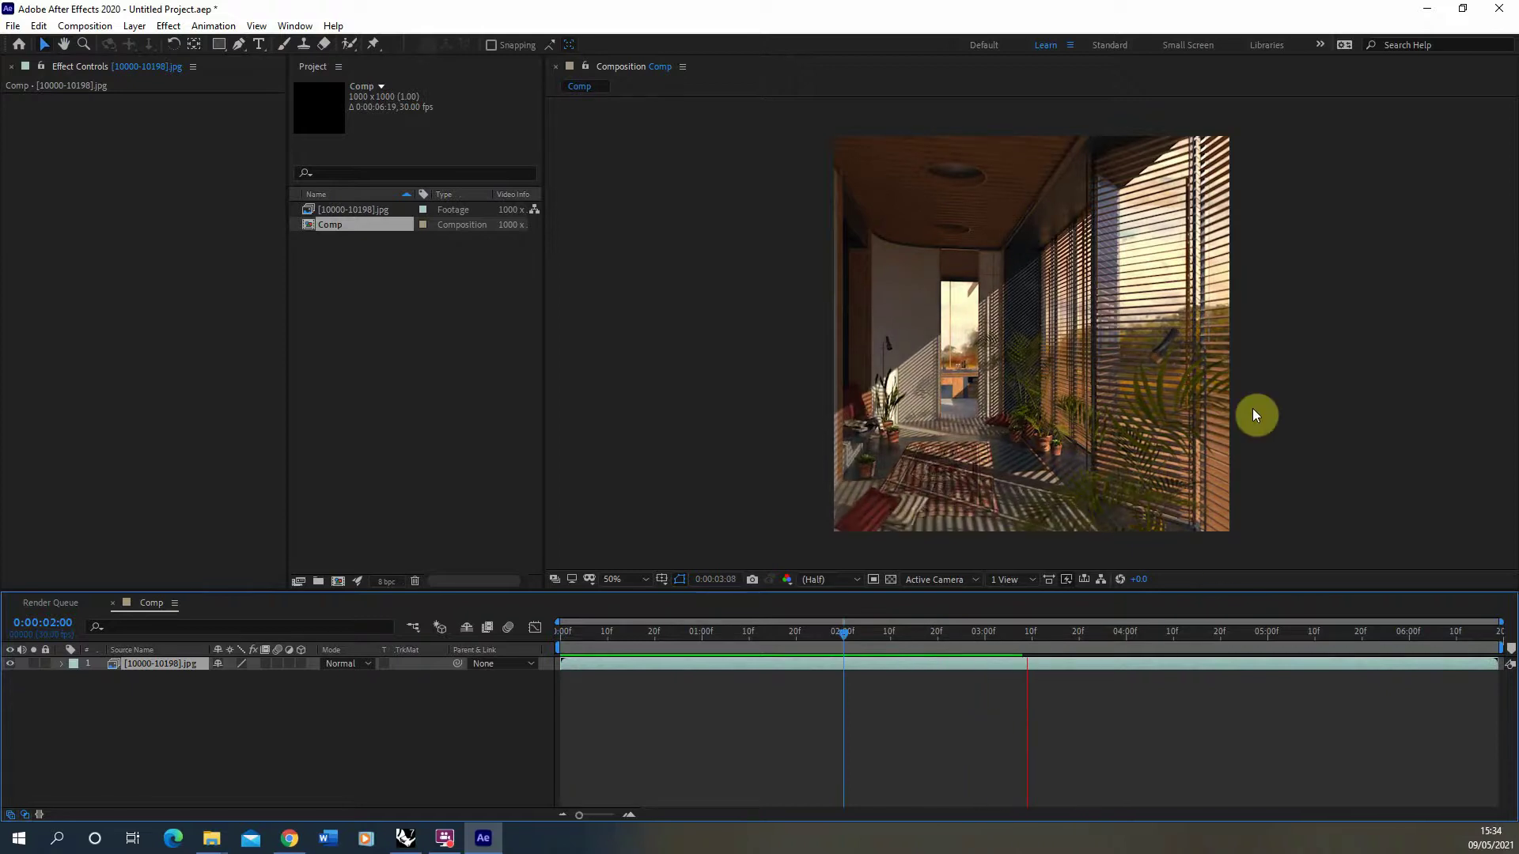
pyautogui.press('space')
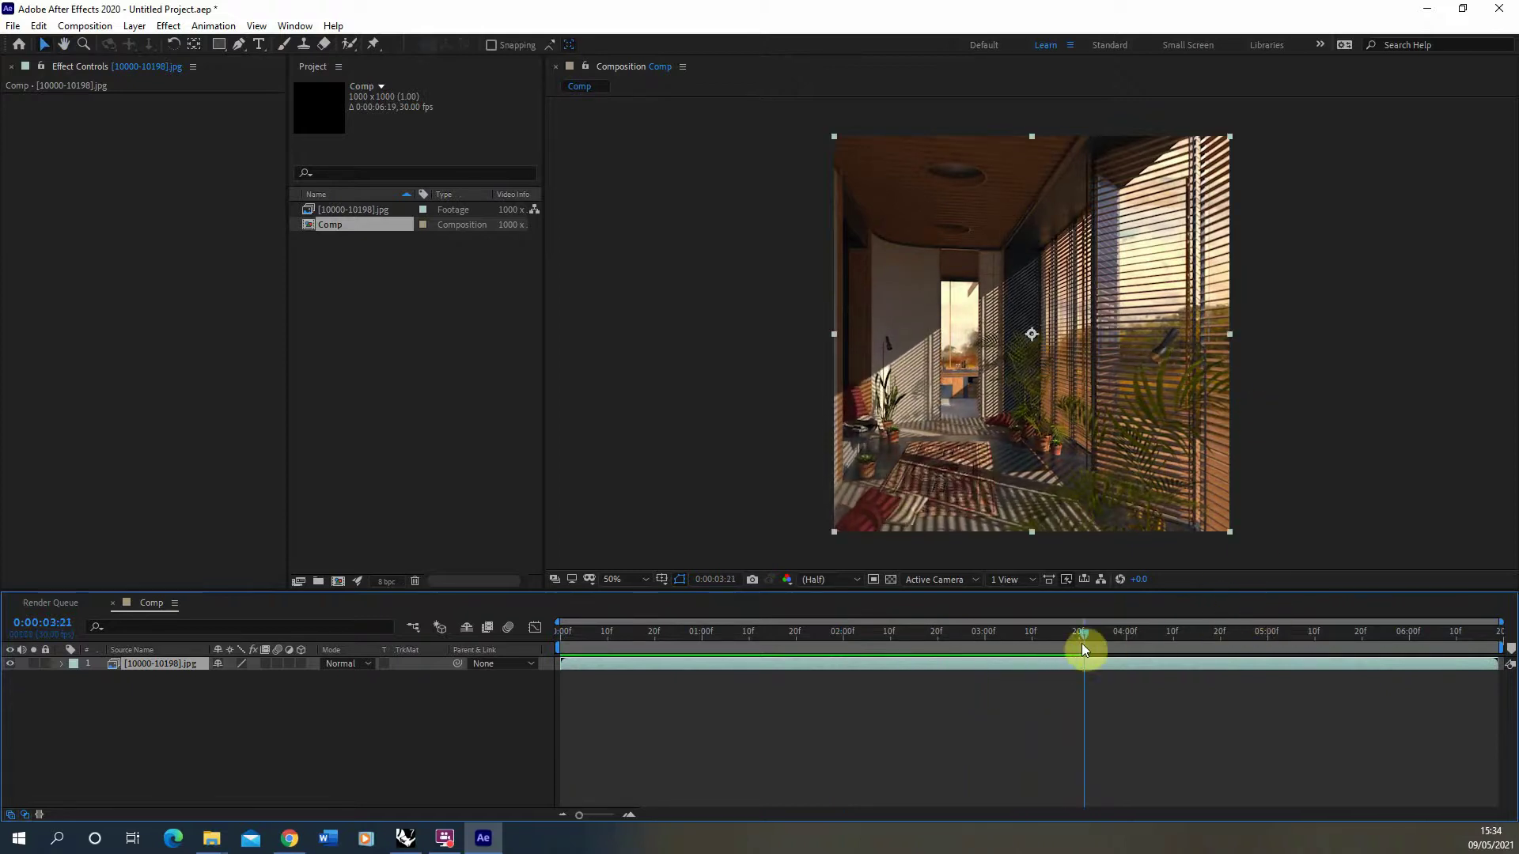
pyautogui.moveTo(1090, 639); pyautogui.dragTo(559, 664)
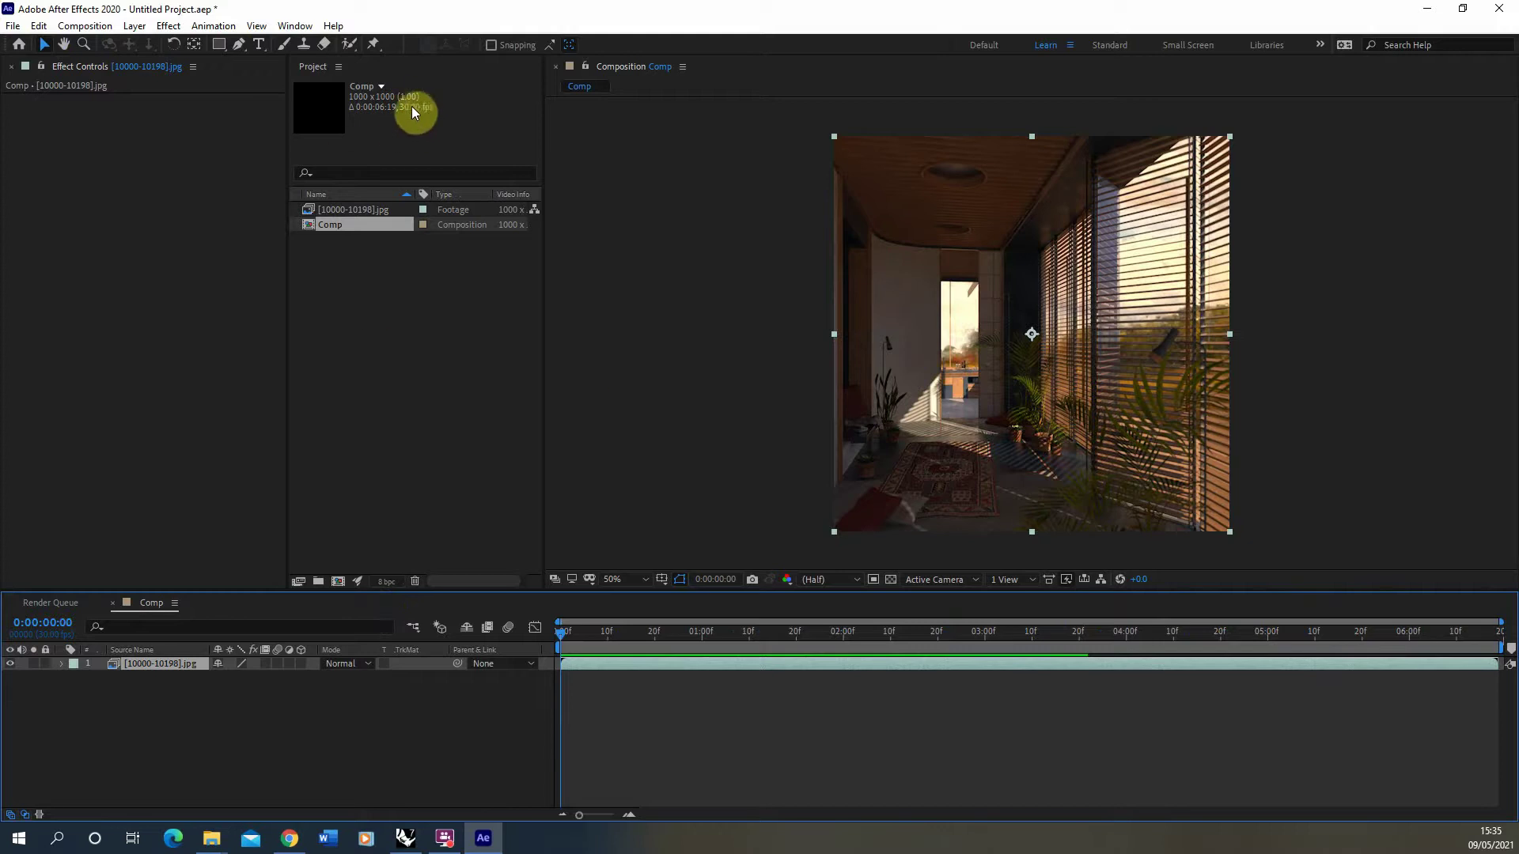
pyautogui.click(84, 25)
pyautogui.click(156, 67)
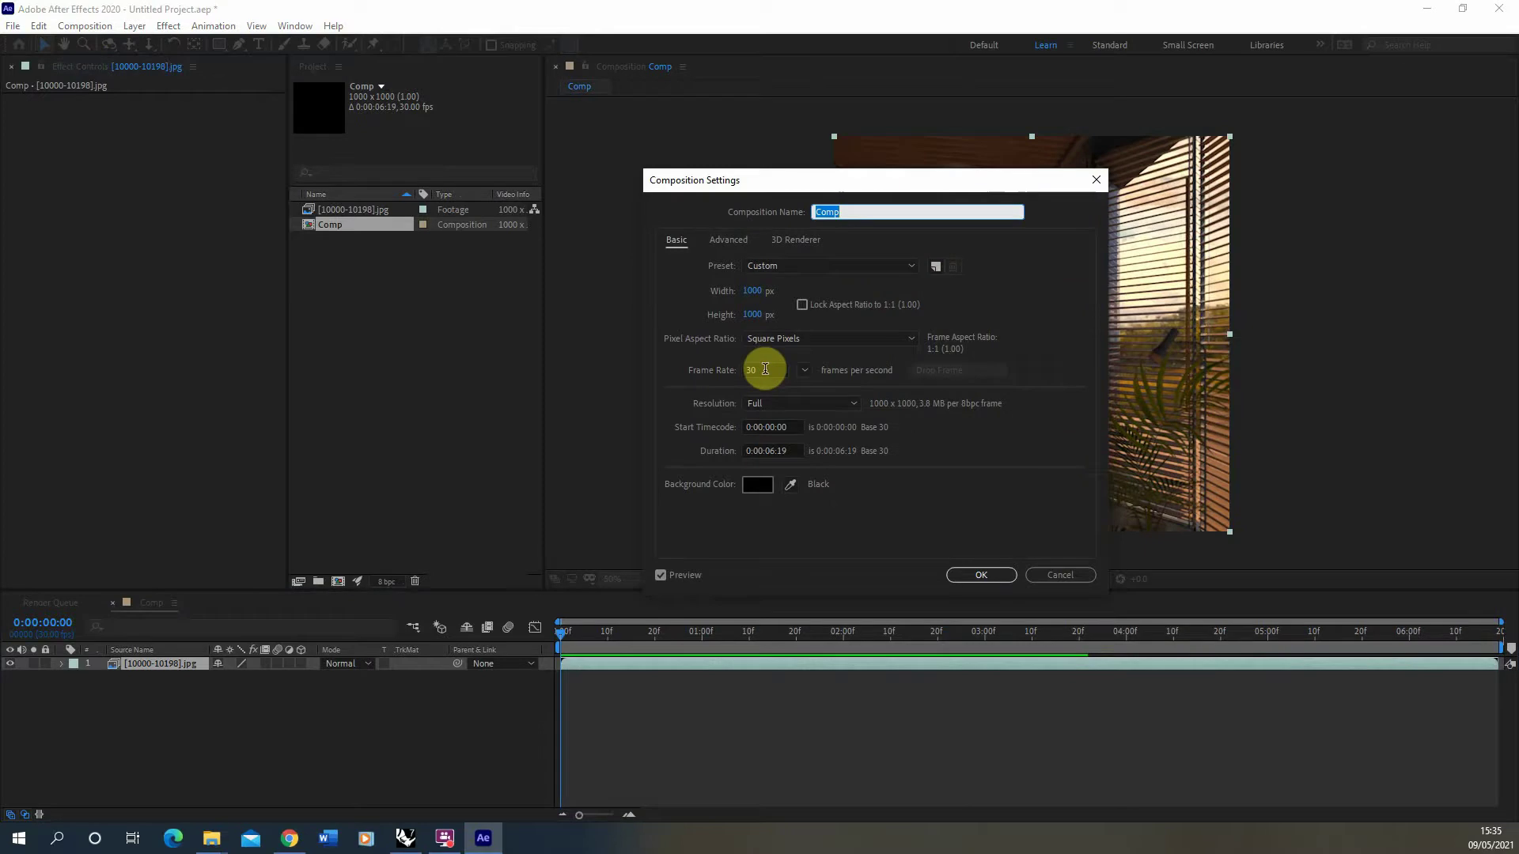
pyautogui.click(982, 576)
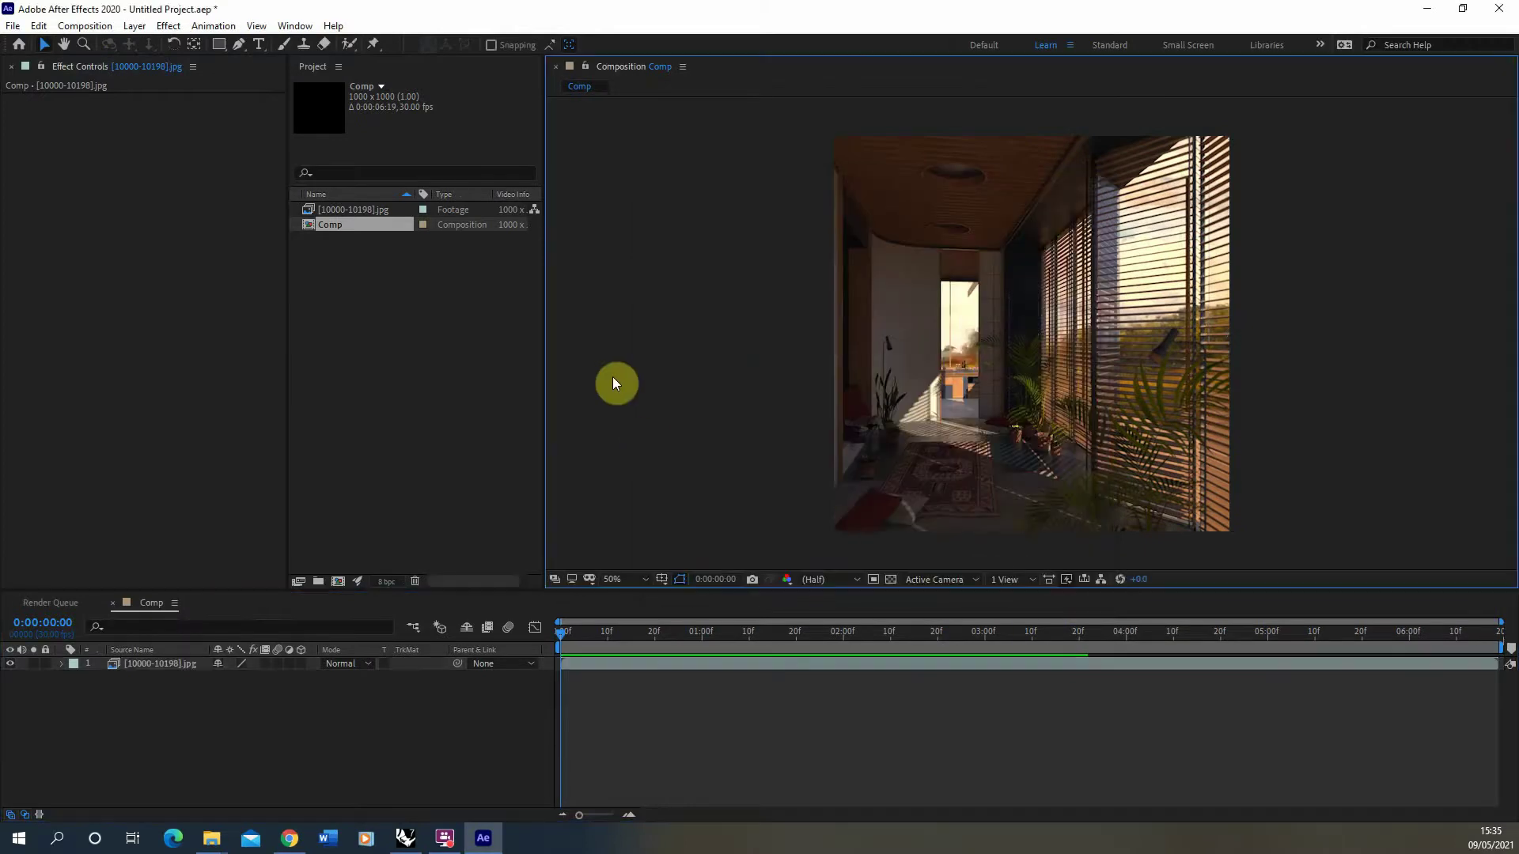
pyautogui.click(148, 309)
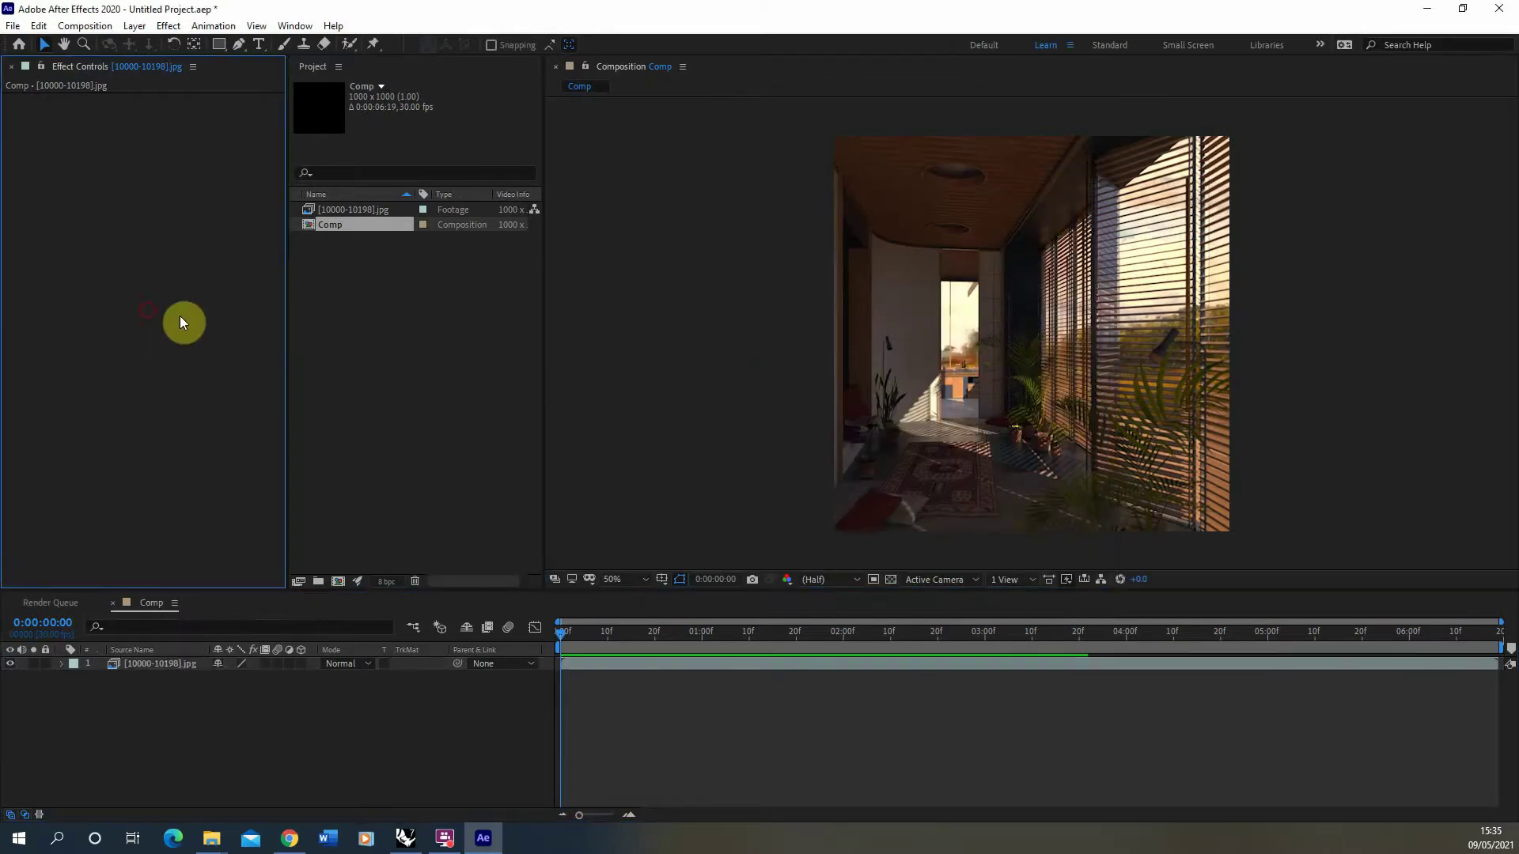
# Step: Add Comp to the Adobe Media Encoder queue from the Composition menu
pyautogui.click(86, 24)
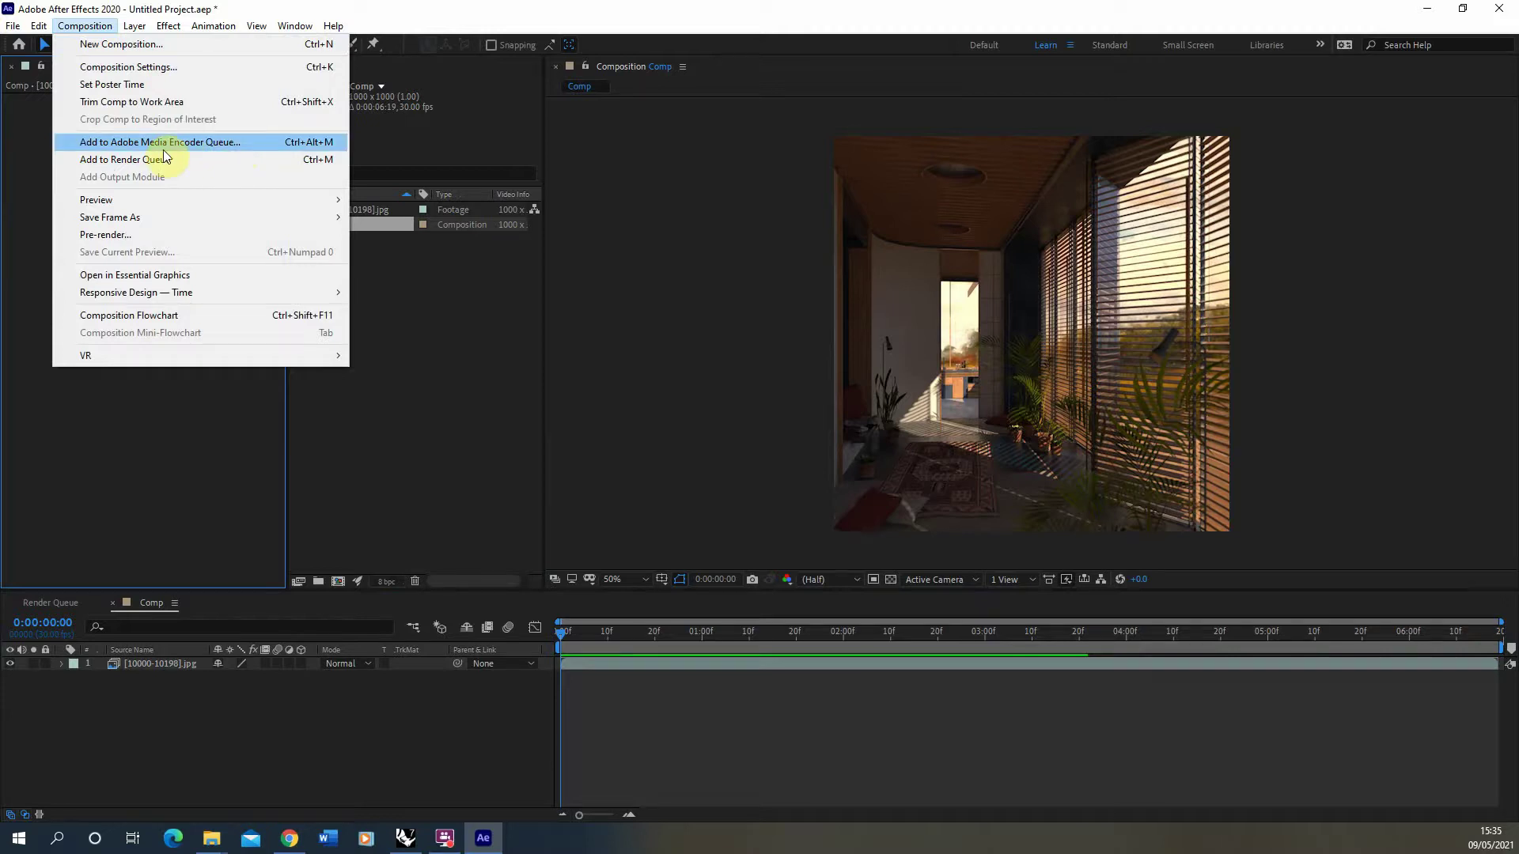
pyautogui.click(203, 144)
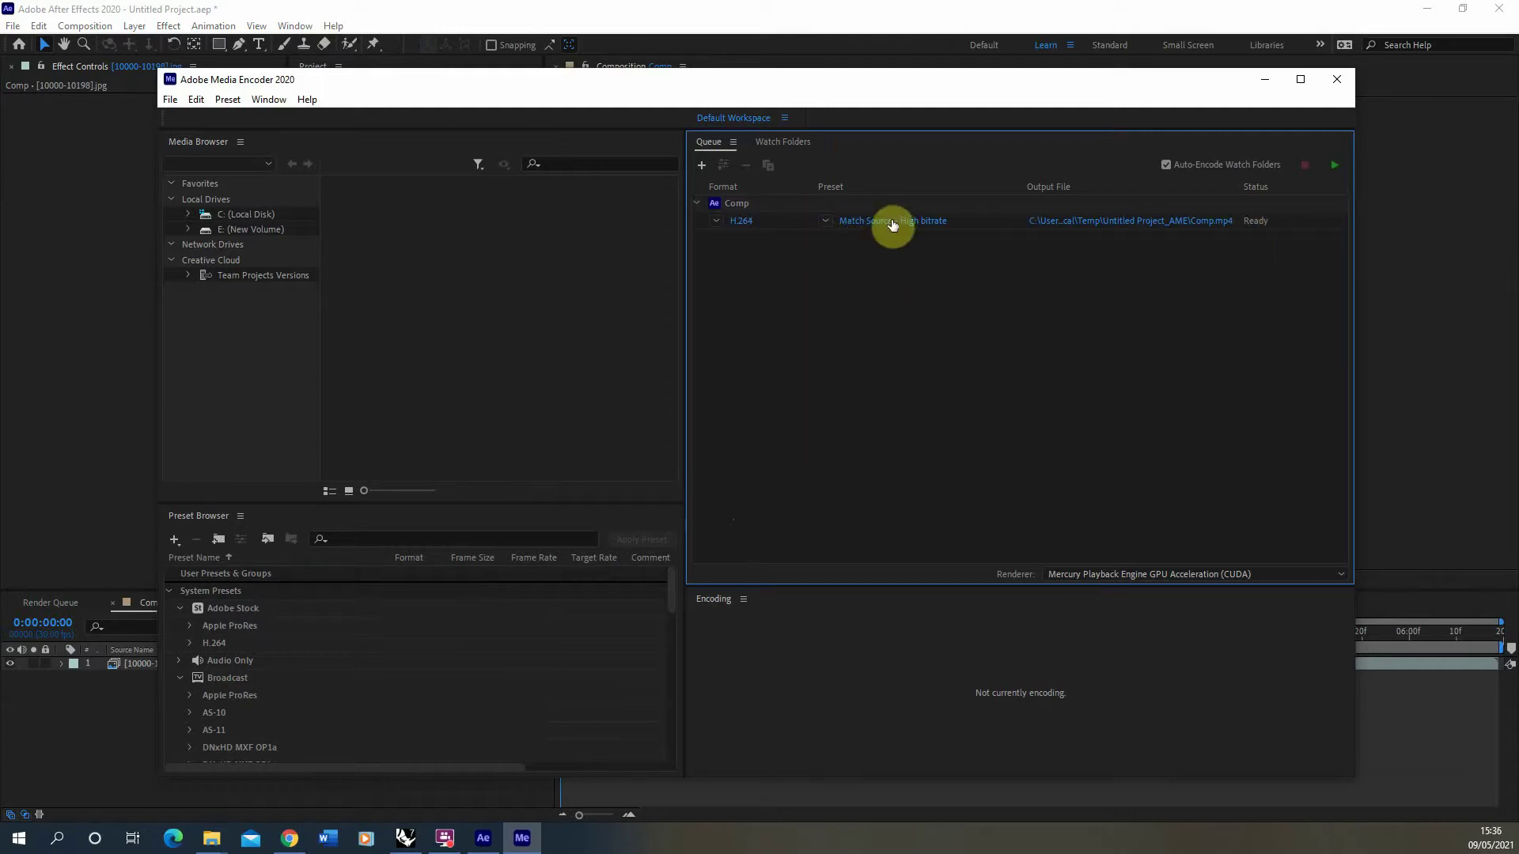
pyautogui.click(717, 222)
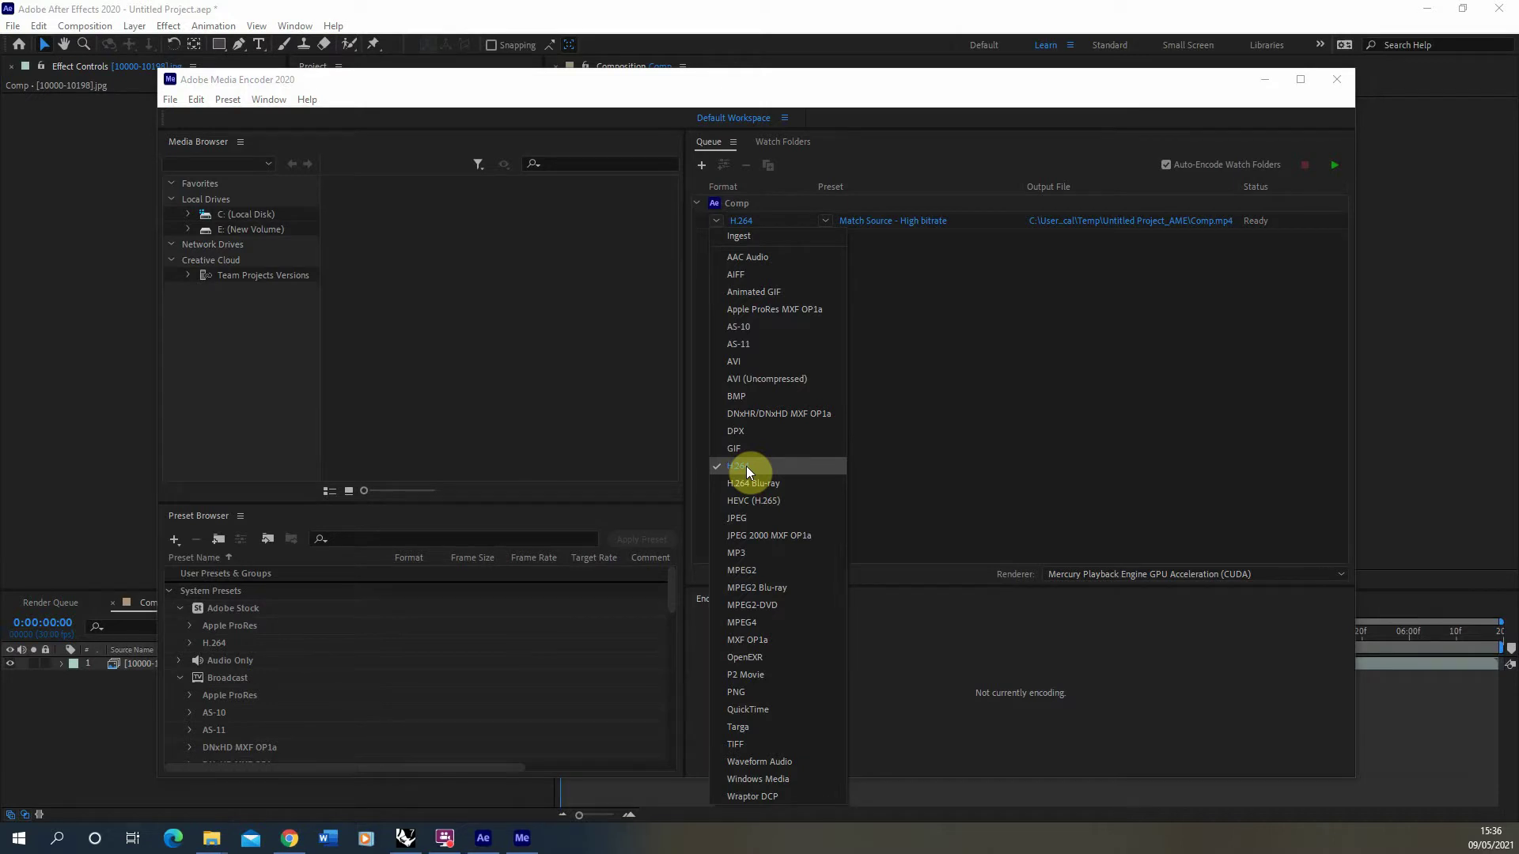
pyautogui.click(965, 422)
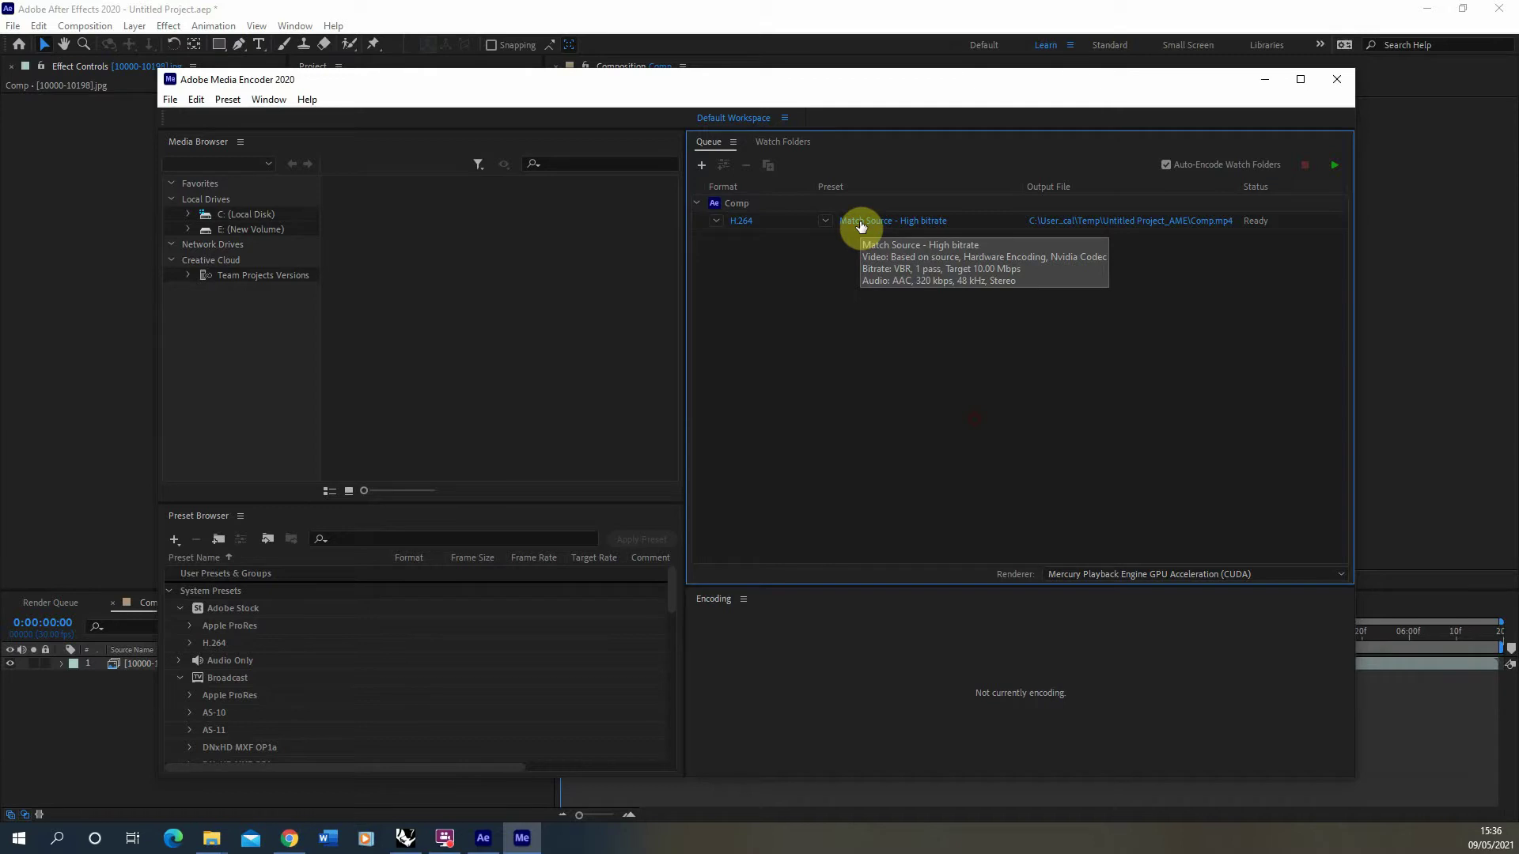
# Step: Change the Comp job's output location so Comp.mp4 saves to the Desktop
pyautogui.click(1084, 226)
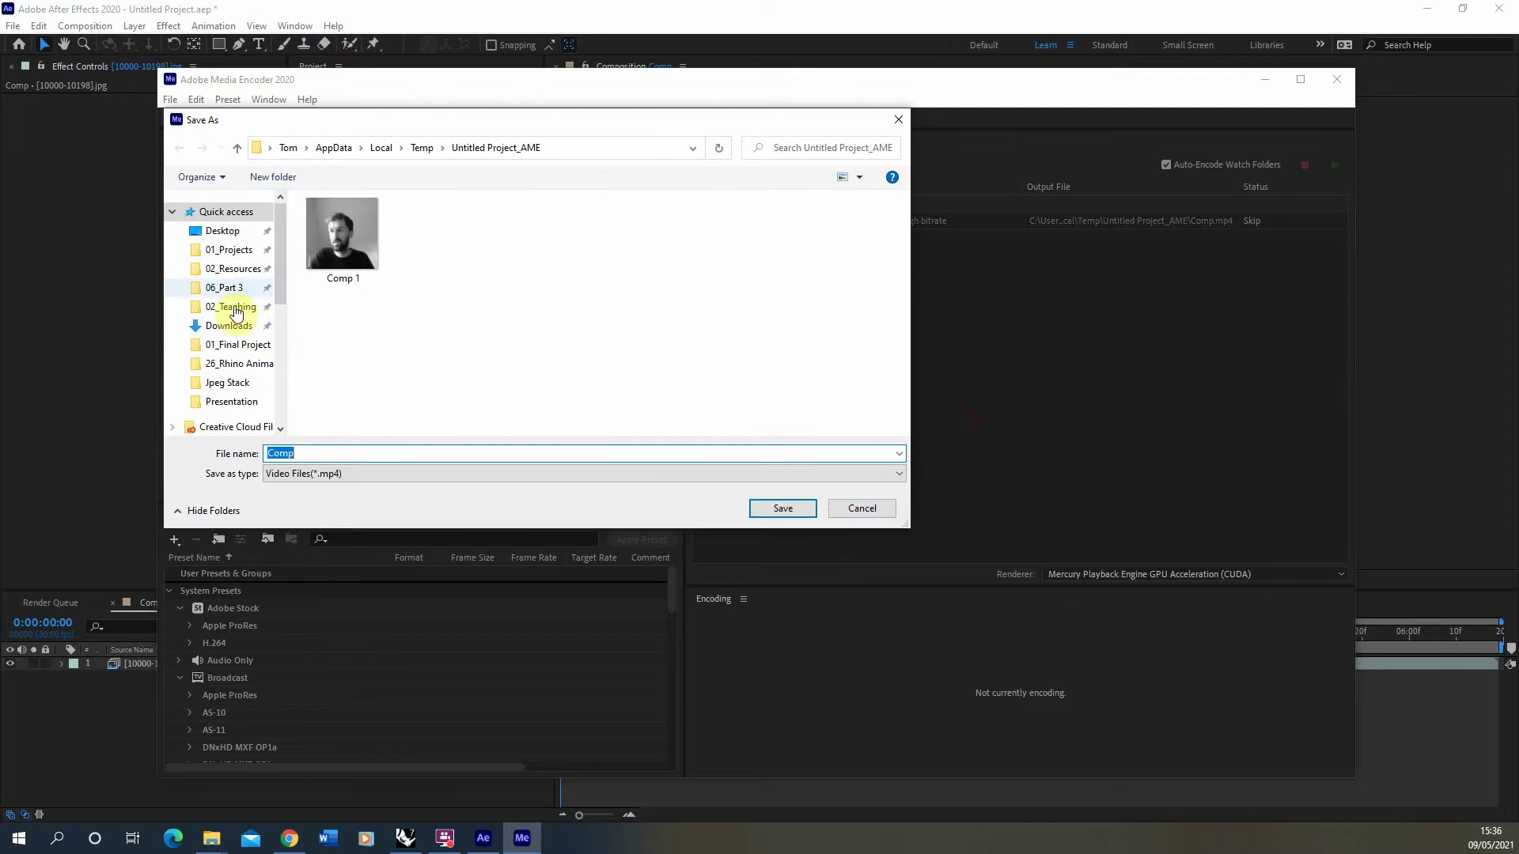
pyautogui.click(221, 230)
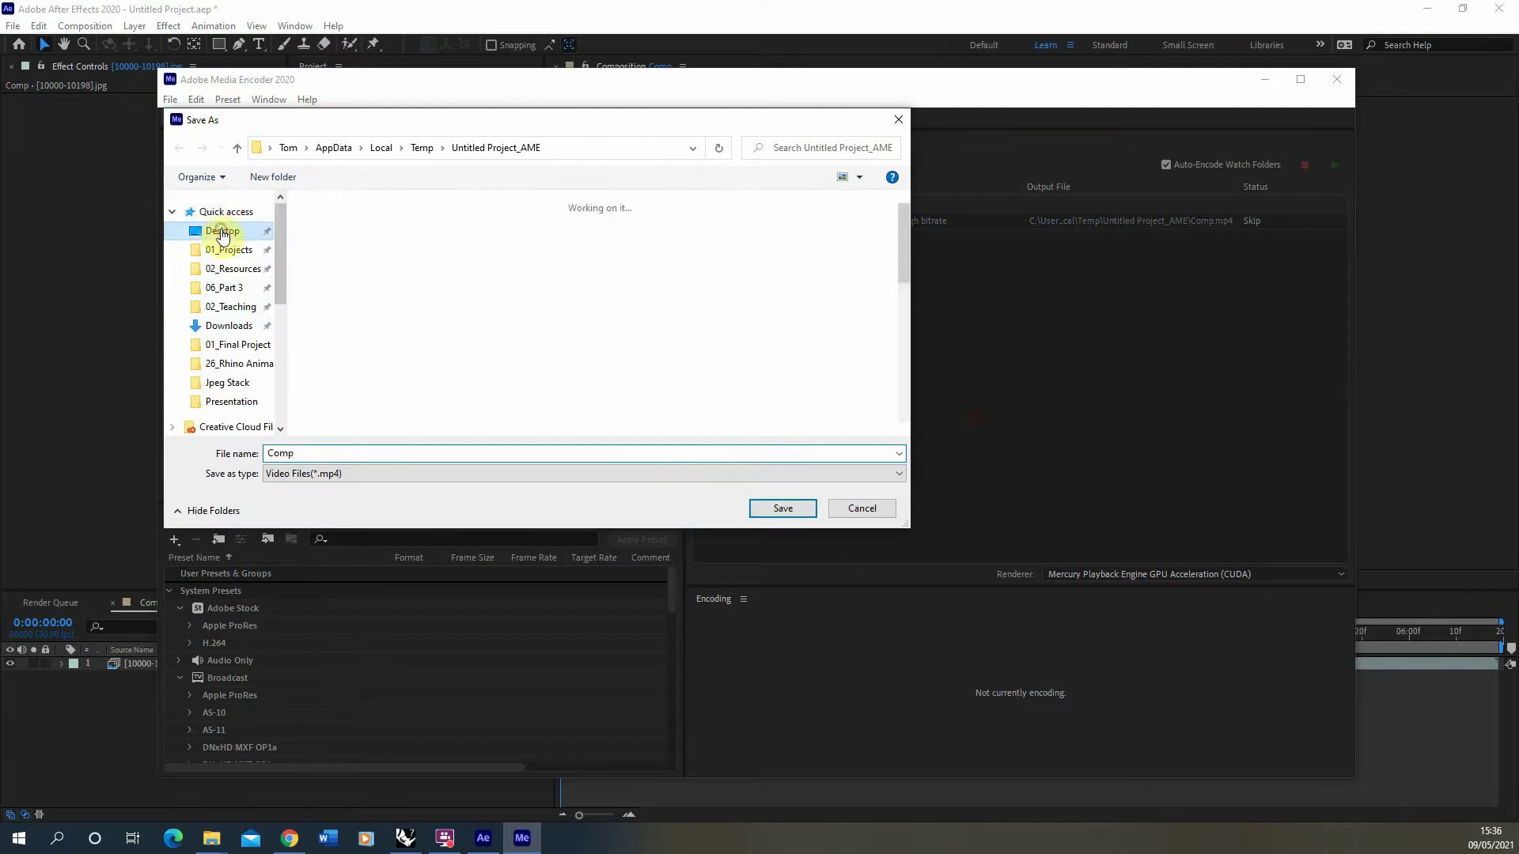
pyautogui.click(773, 509)
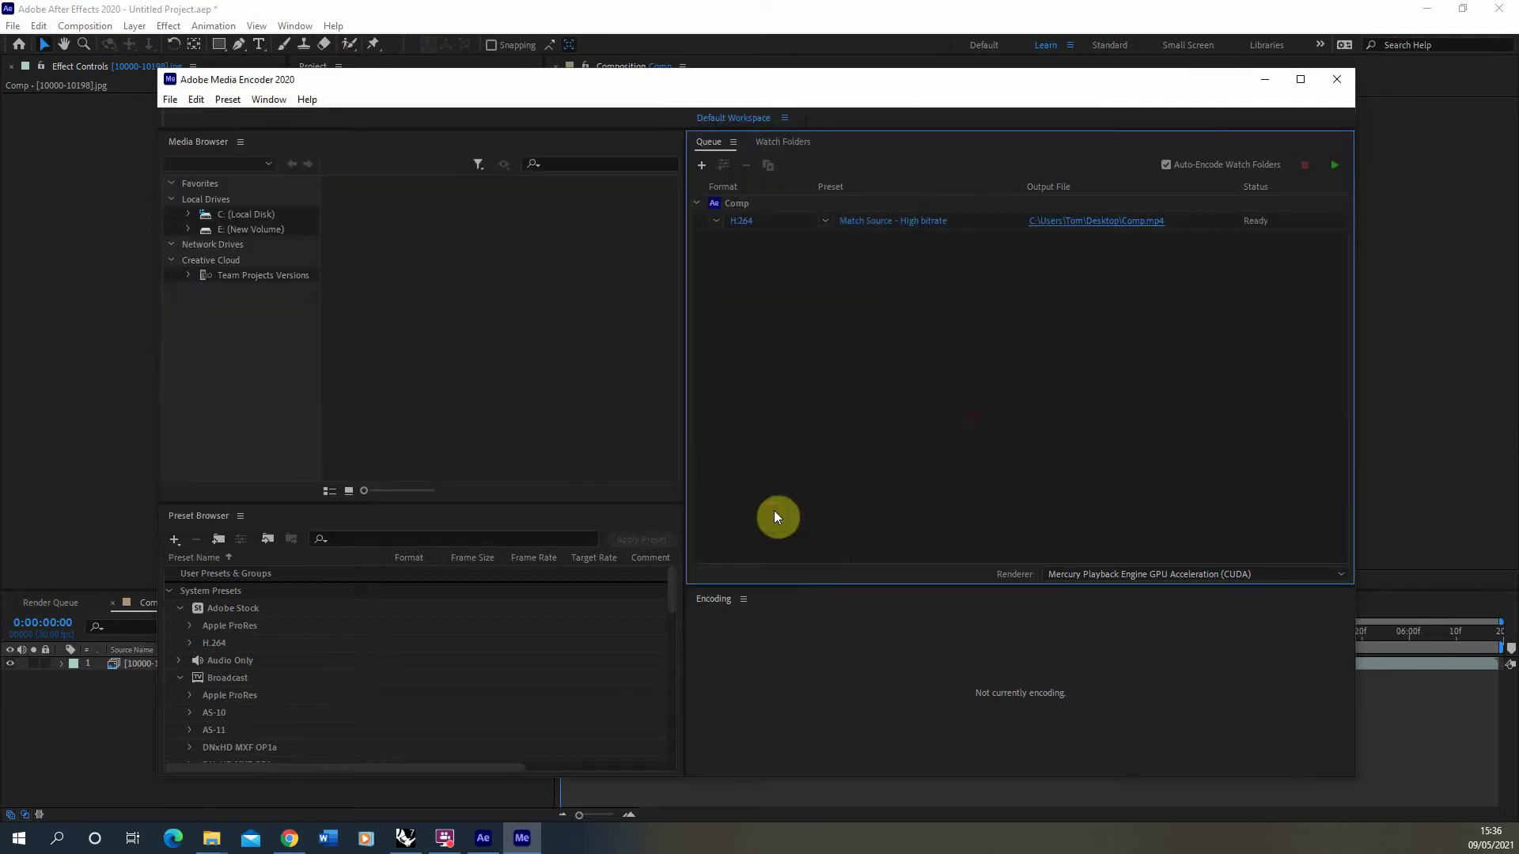
# Step: Start the Media Encoder queue to encode Comp.mp4
pyautogui.click(1337, 164)
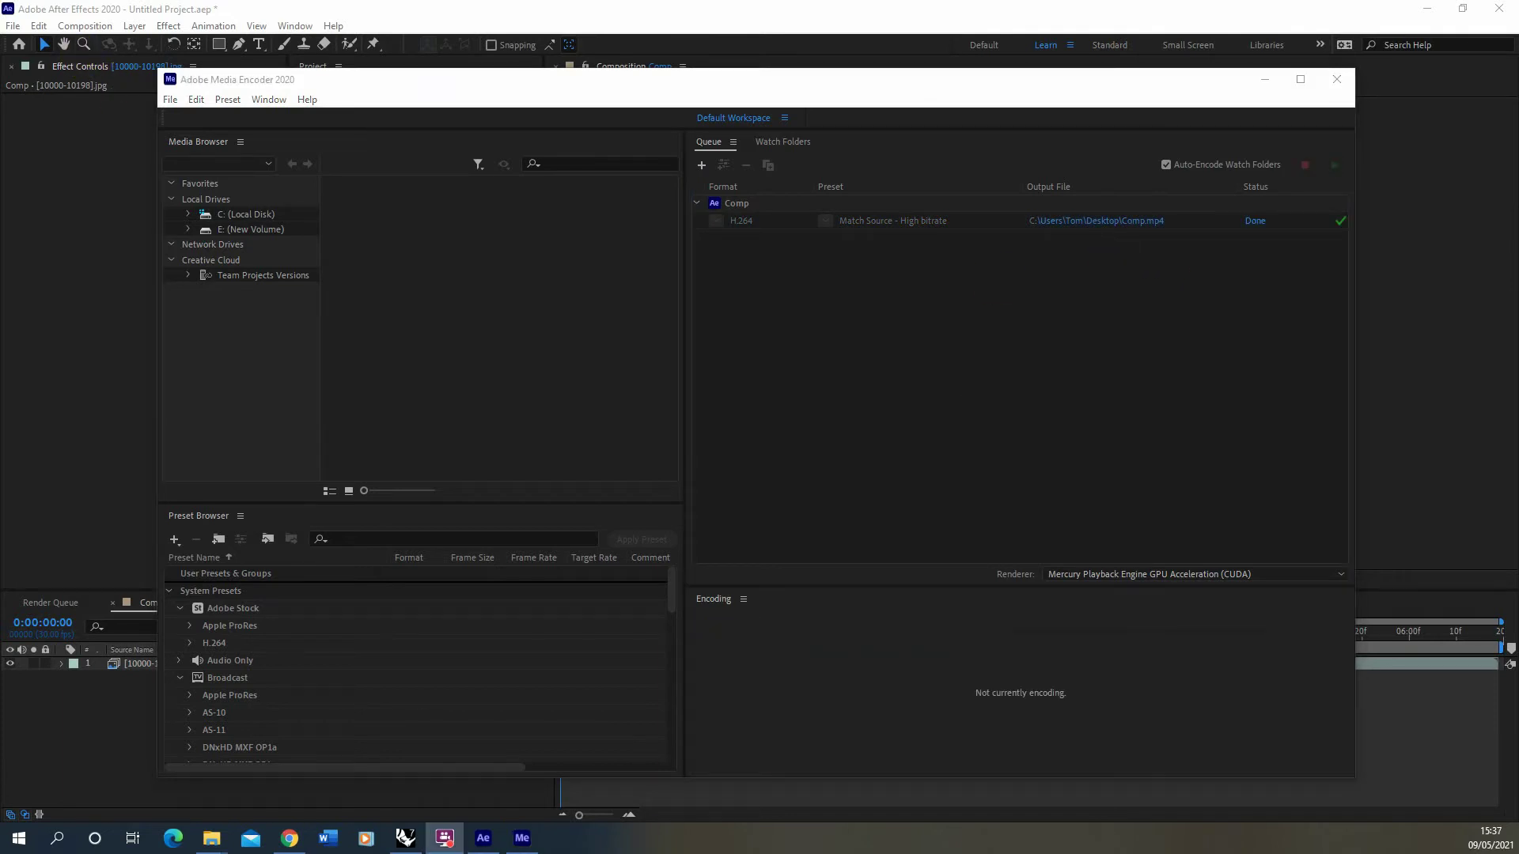
# Step: Open the Desktop in File Explorer and play the rendered Comp.mp4 video
pyautogui.rightClick(212, 839)
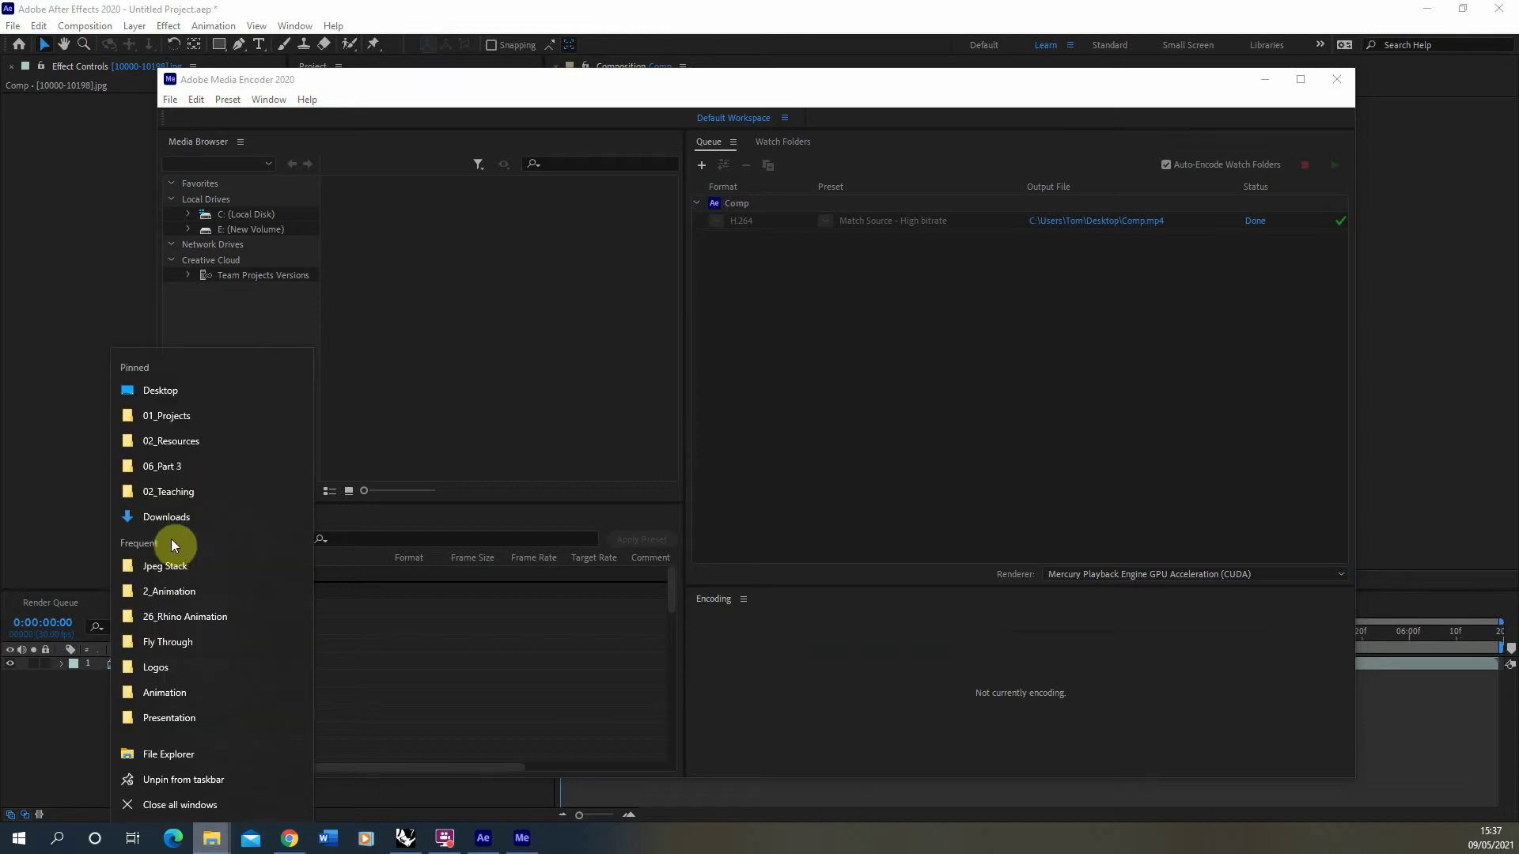
pyautogui.click(178, 391)
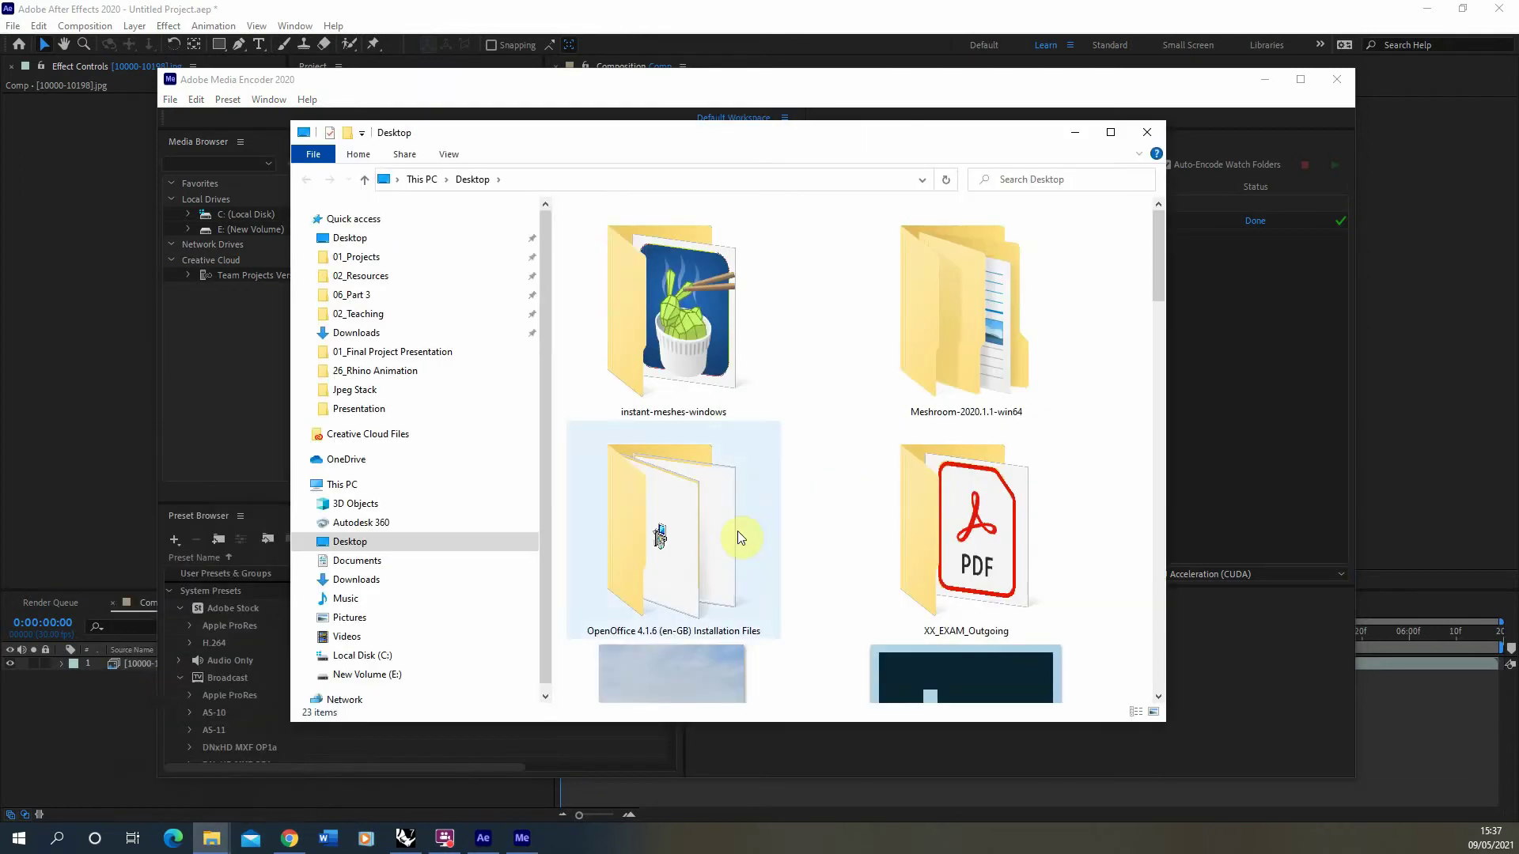
pyautogui.scroll(-10, 937, 534)
pyautogui.scroll(9, 936, 537)
pyautogui.scroll(-2, 941, 542)
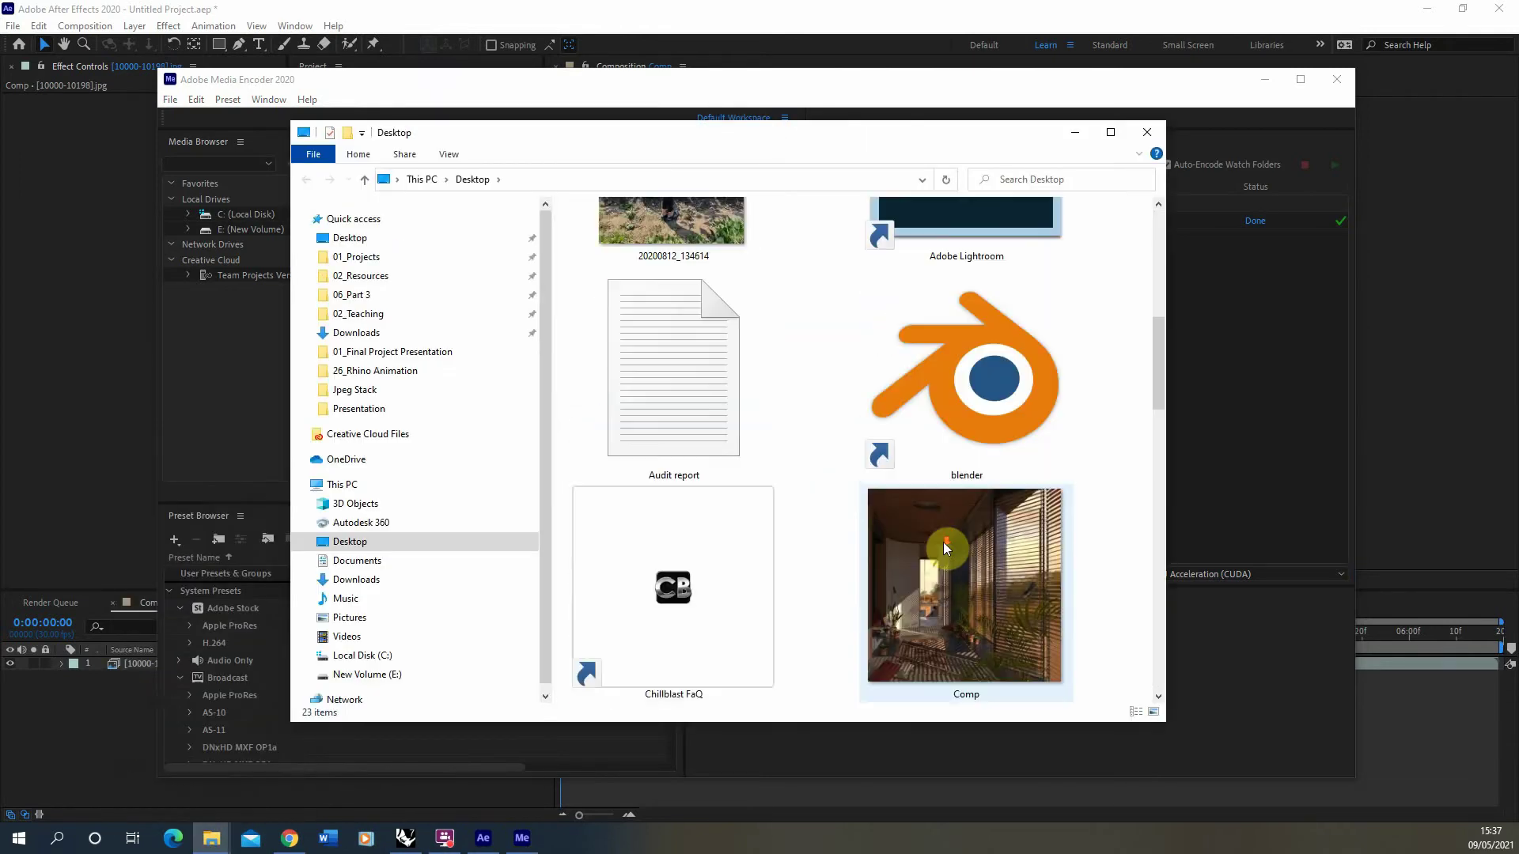
pyautogui.doubleClick(944, 542)
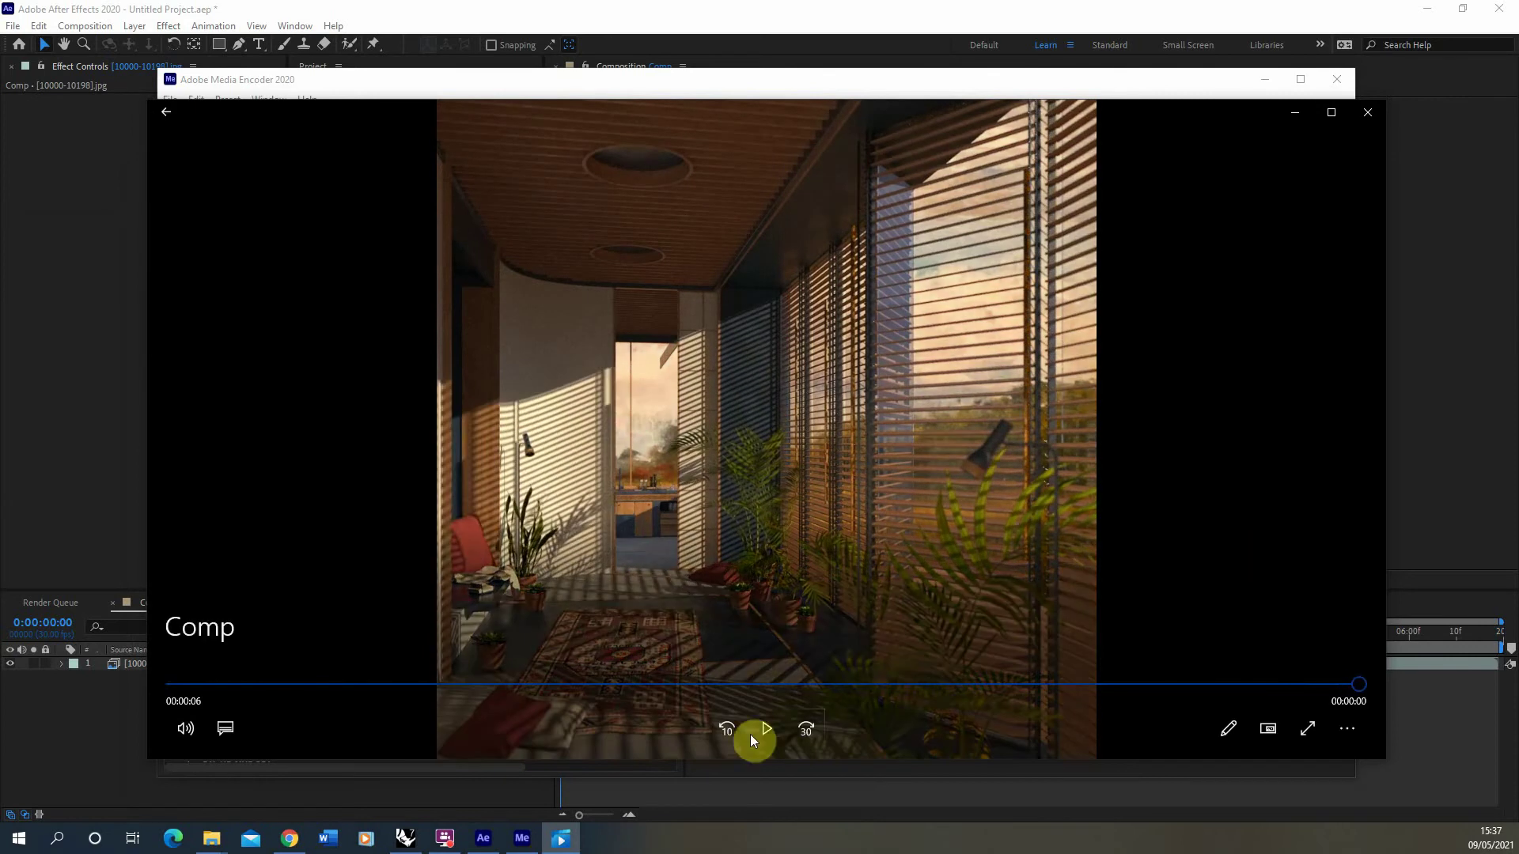
pyautogui.click(750, 736)
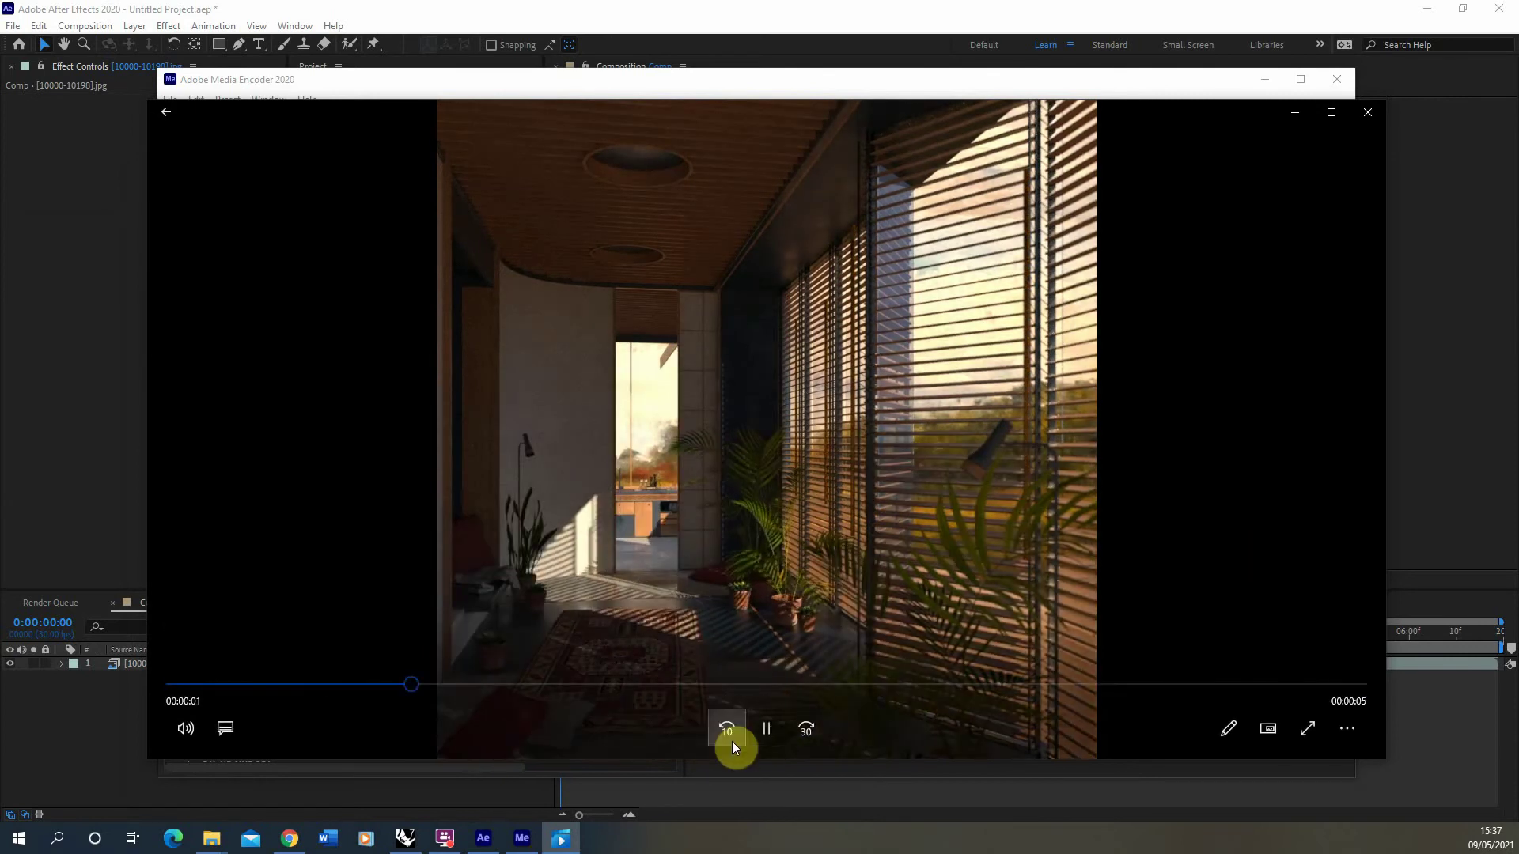